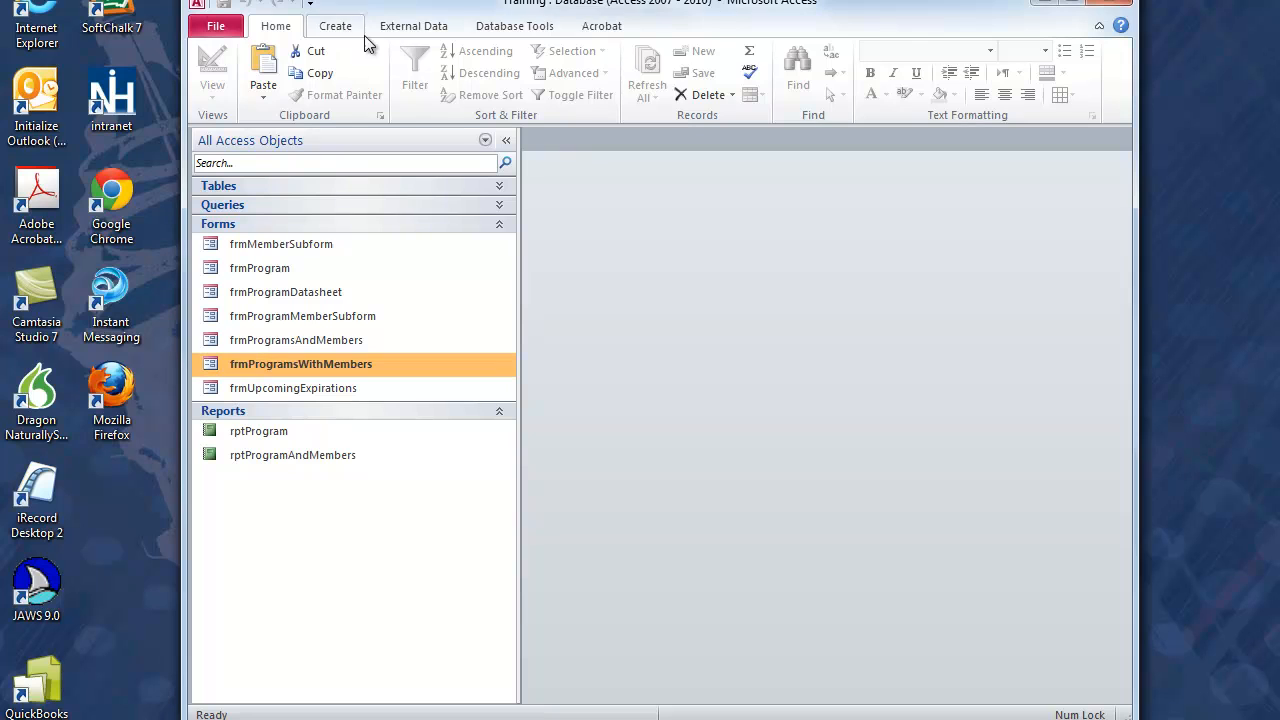
Step: Start a new form with the Form Wizard, including all fields of table tblProgram in a columnar layout
click(335, 26)
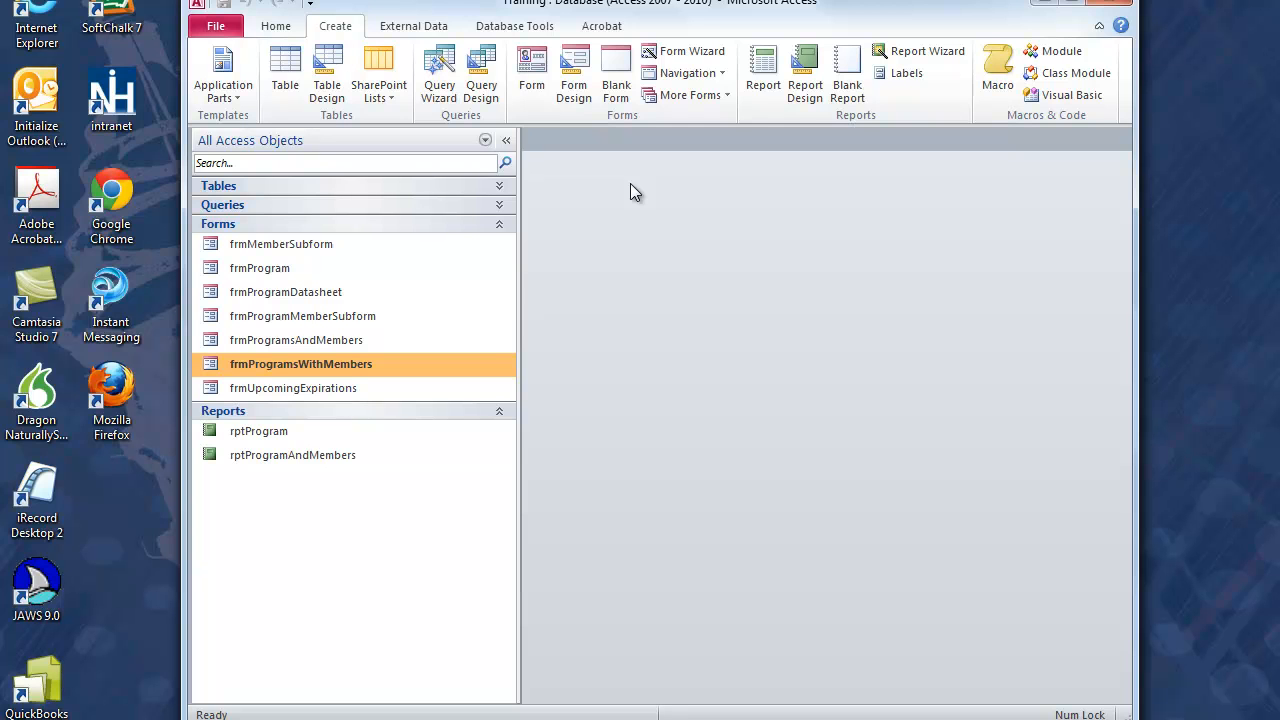
click(688, 51)
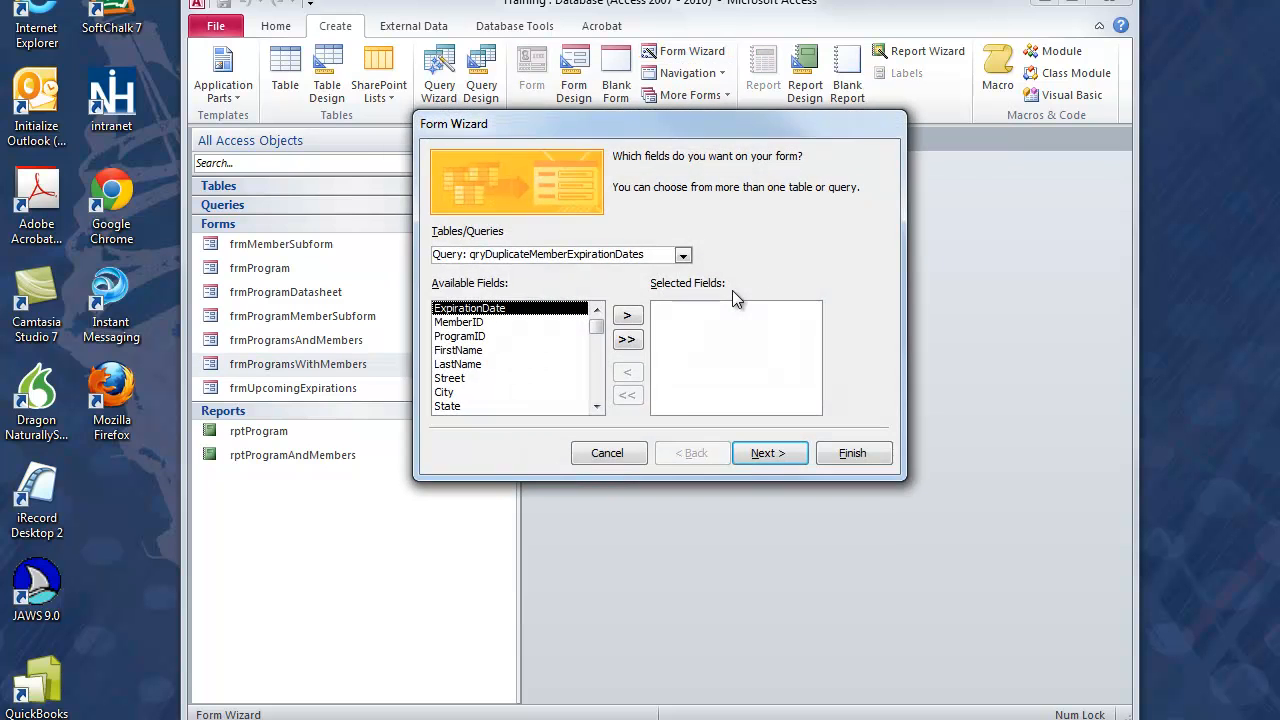
click(683, 256)
scroll(666, 309, up, 1)
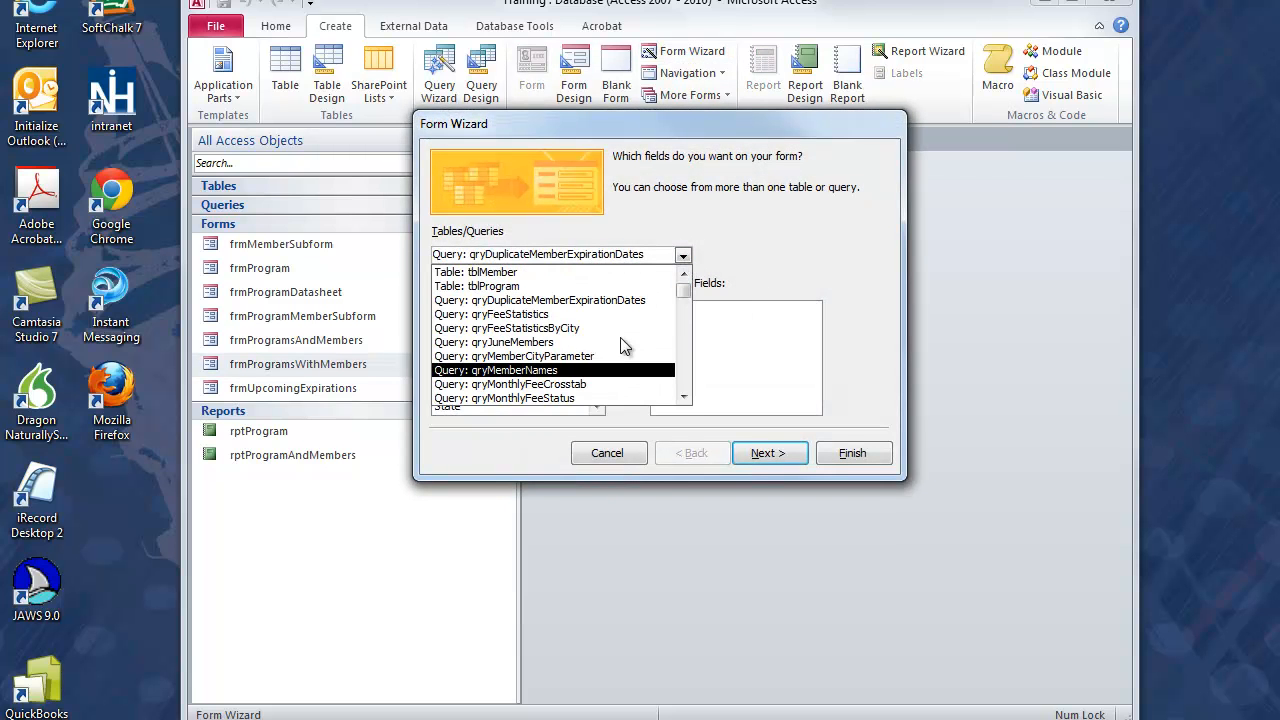
click(603, 288)
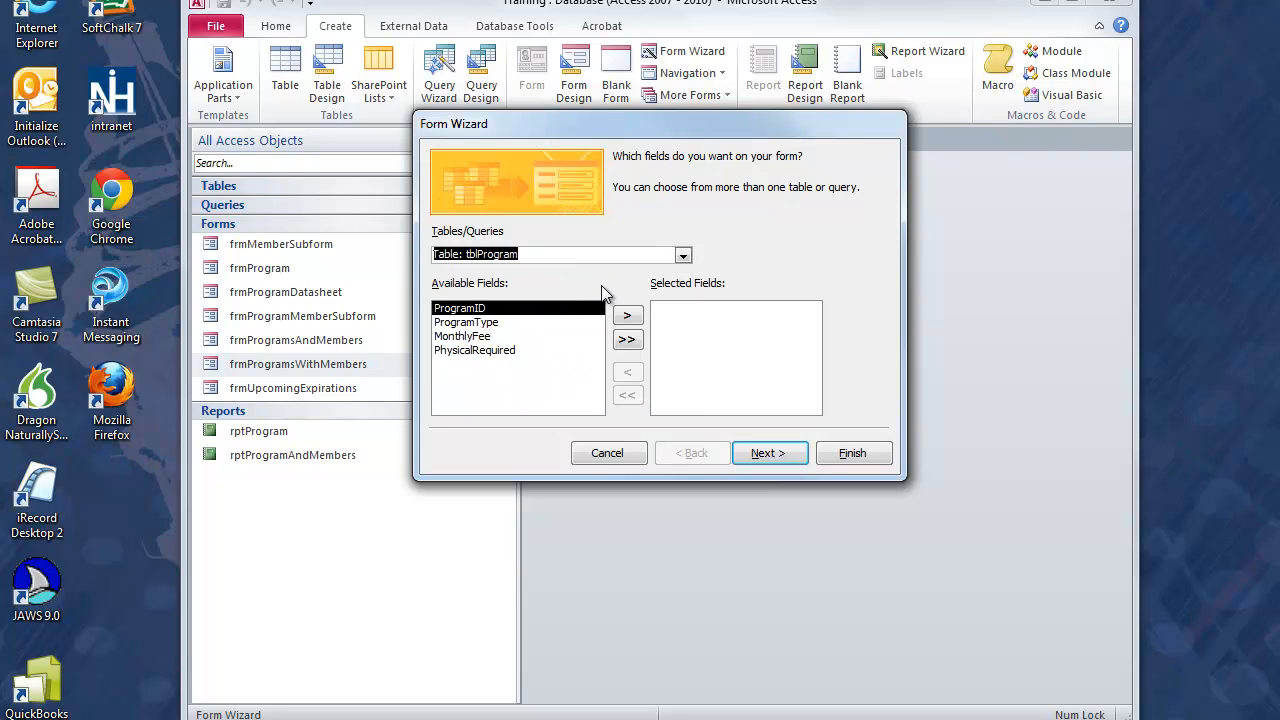
click(626, 340)
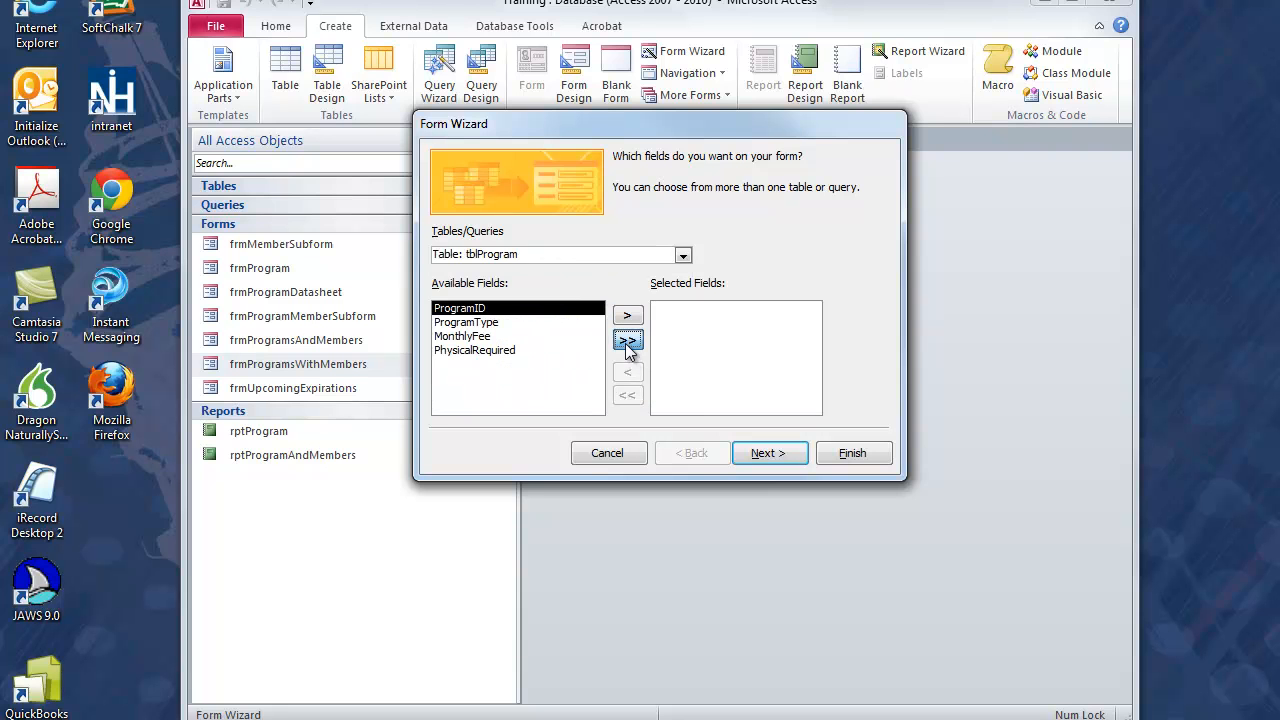
click(760, 455)
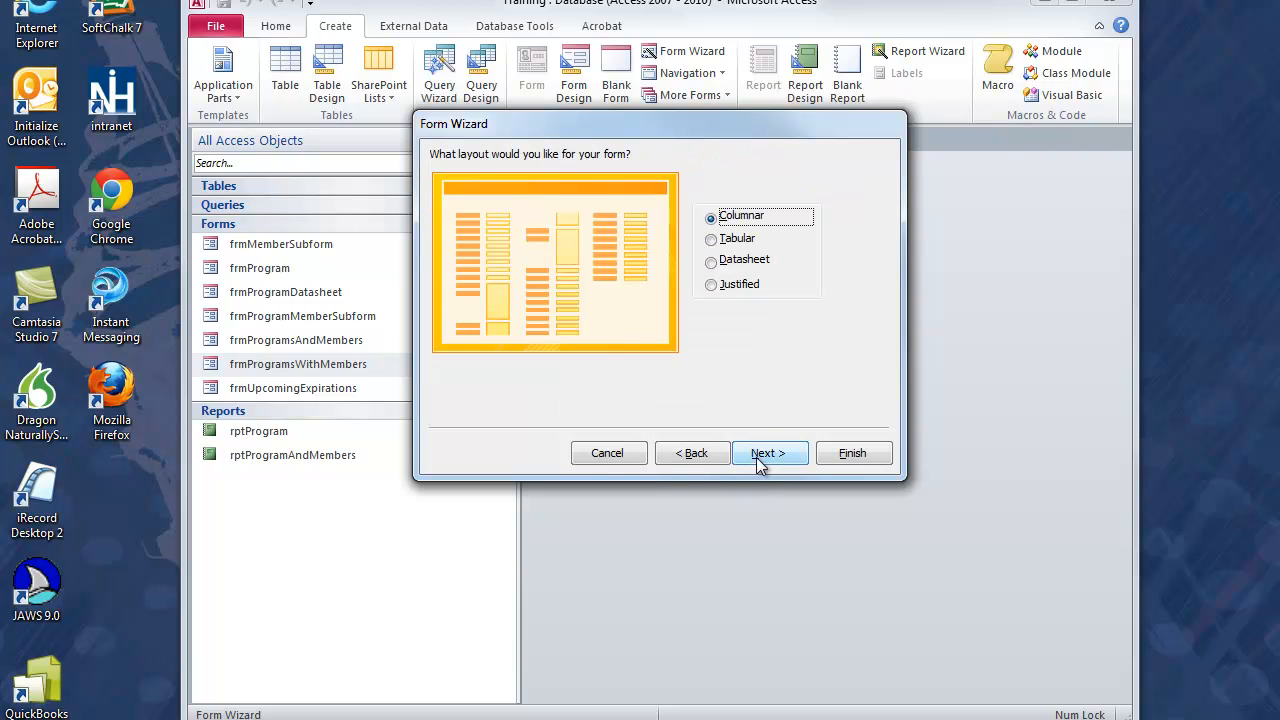
click(760, 455)
Step: Title the form tblProgramsWithMembers2, finish the wizard with the option to modify the form's design, and close the property sheet
click(658, 180)
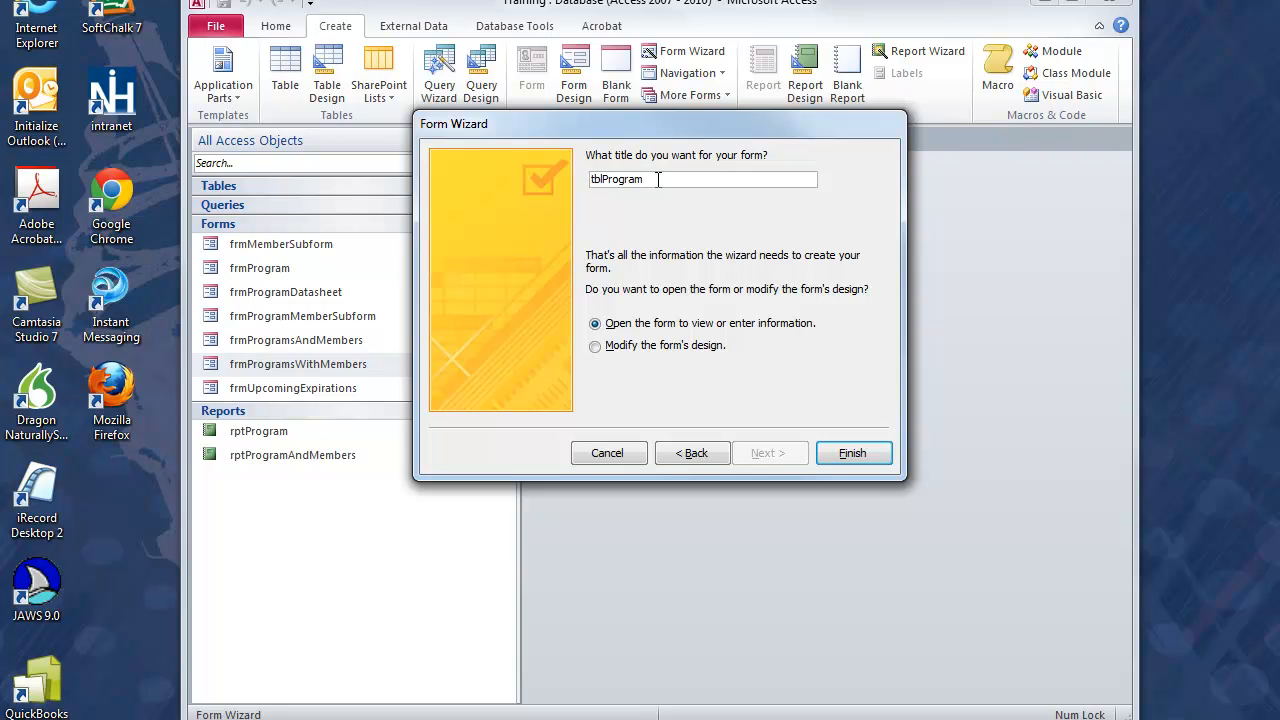
text(sWithMembers2)
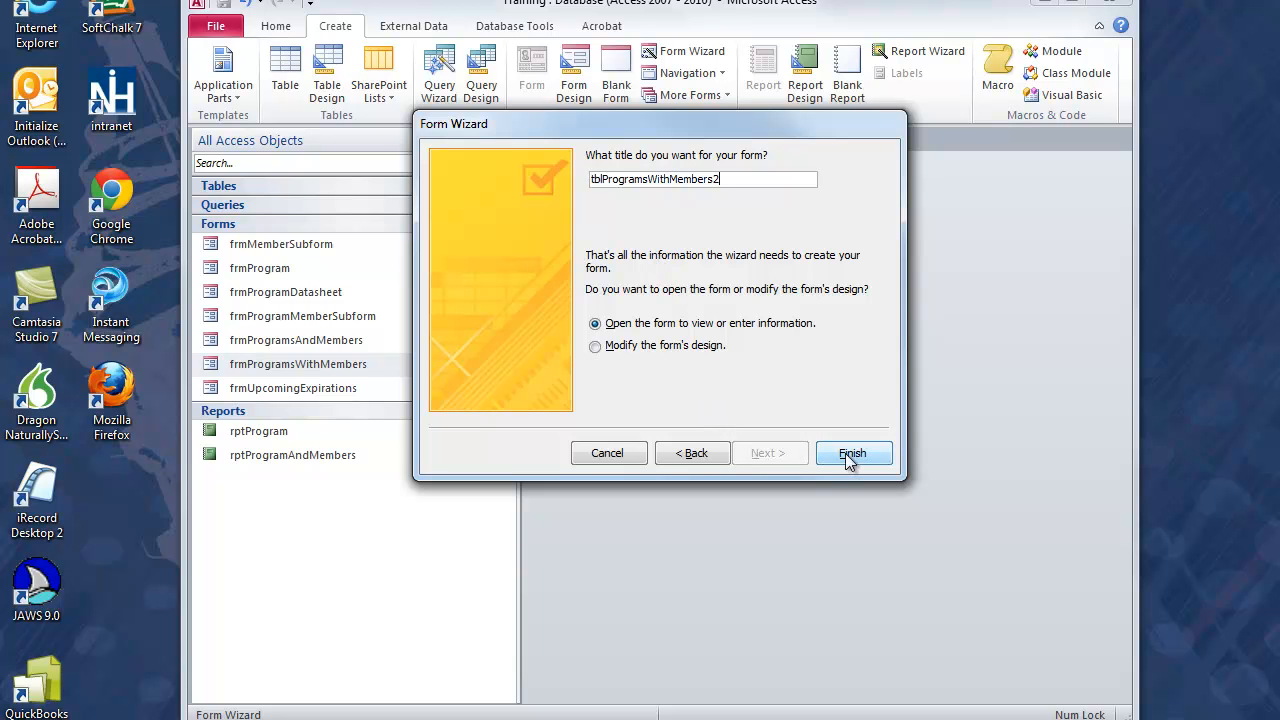
click(600, 347)
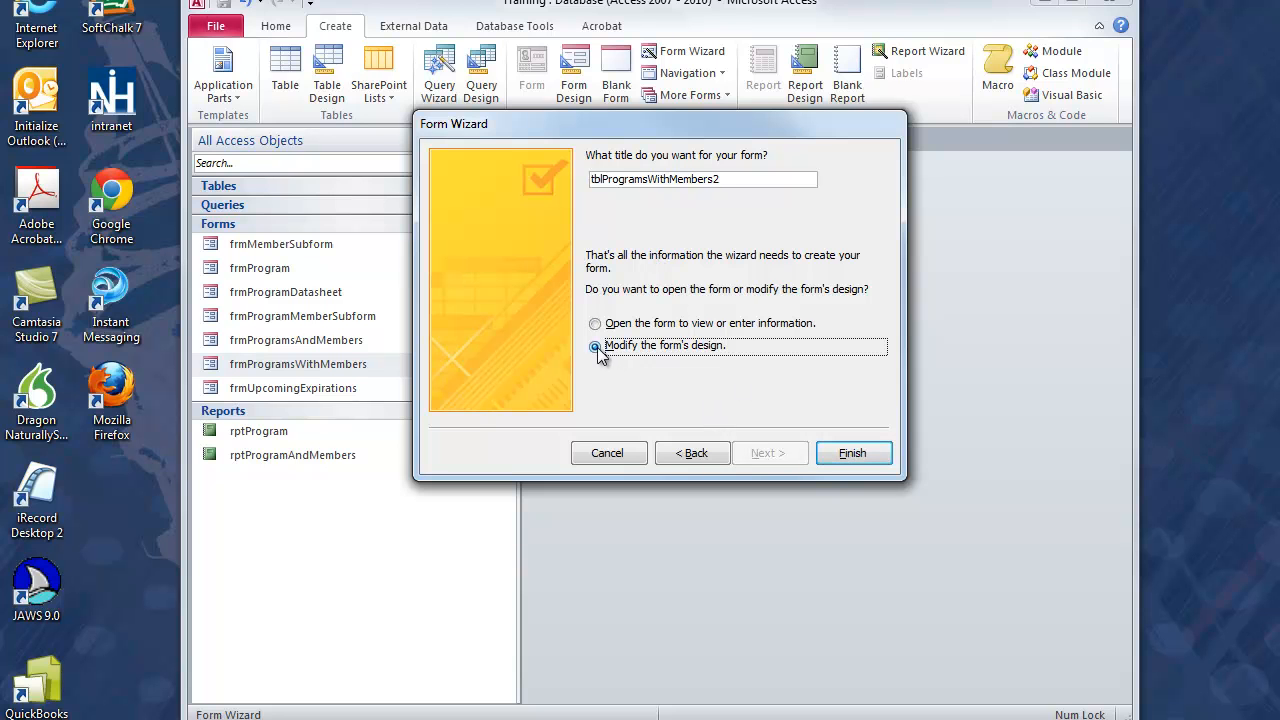
click(851, 454)
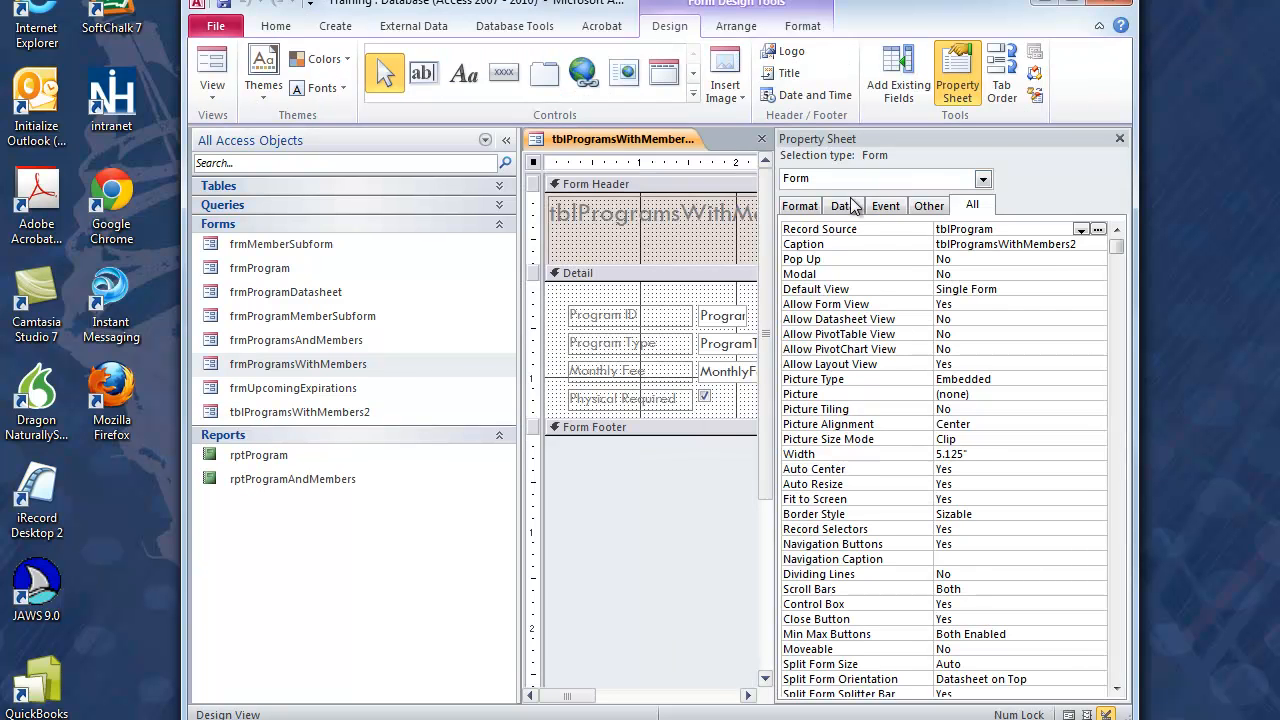
click(1119, 138)
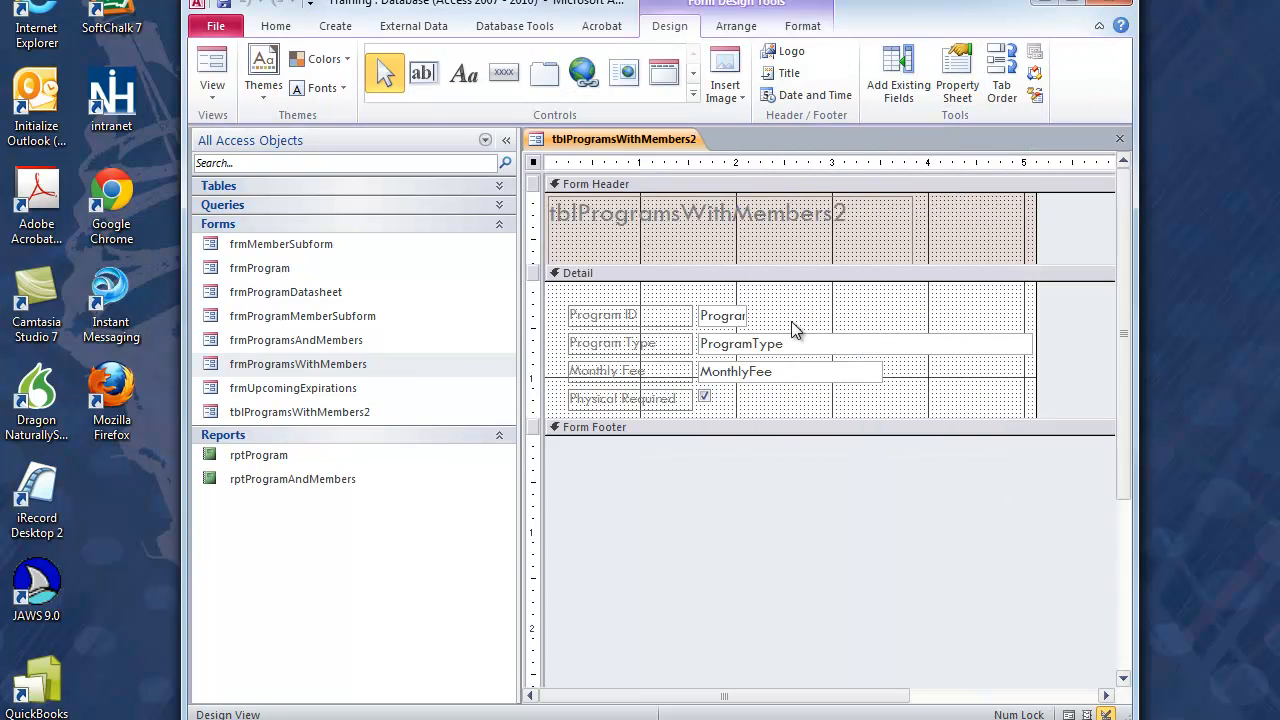
Step: Preview the new program form in Form View and return to Design View
click(213, 65)
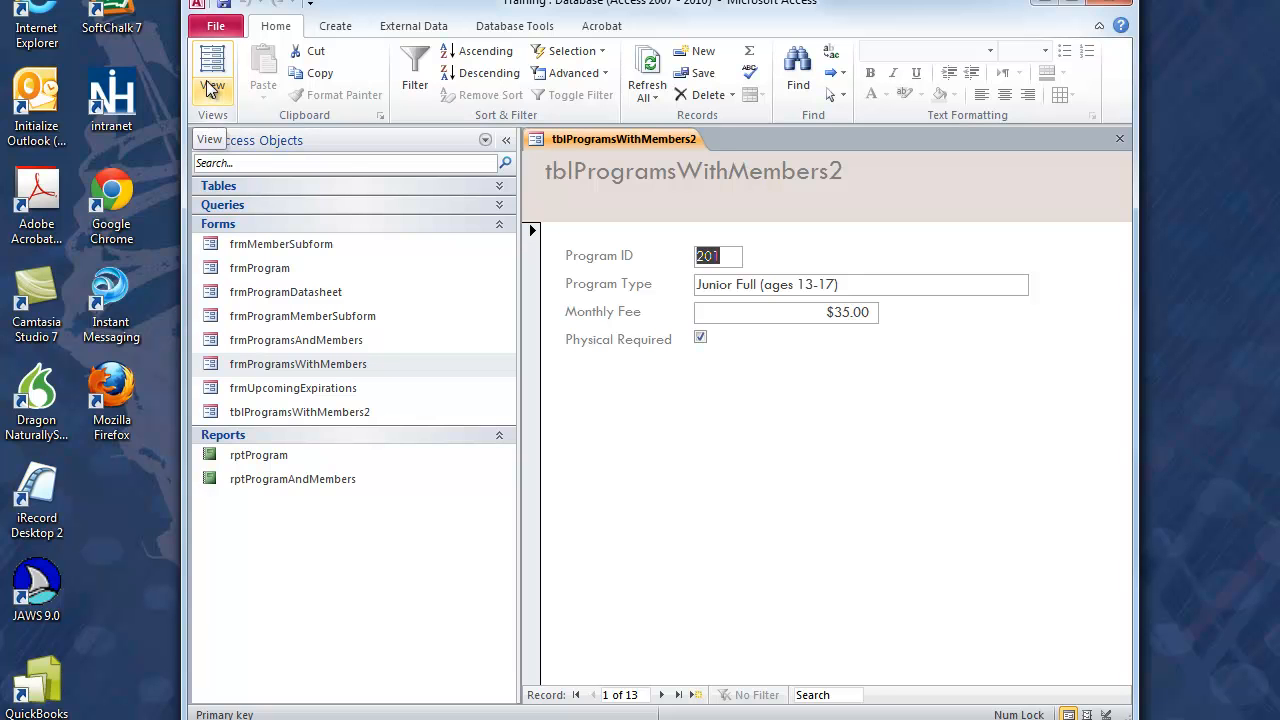
click(214, 94)
click(220, 220)
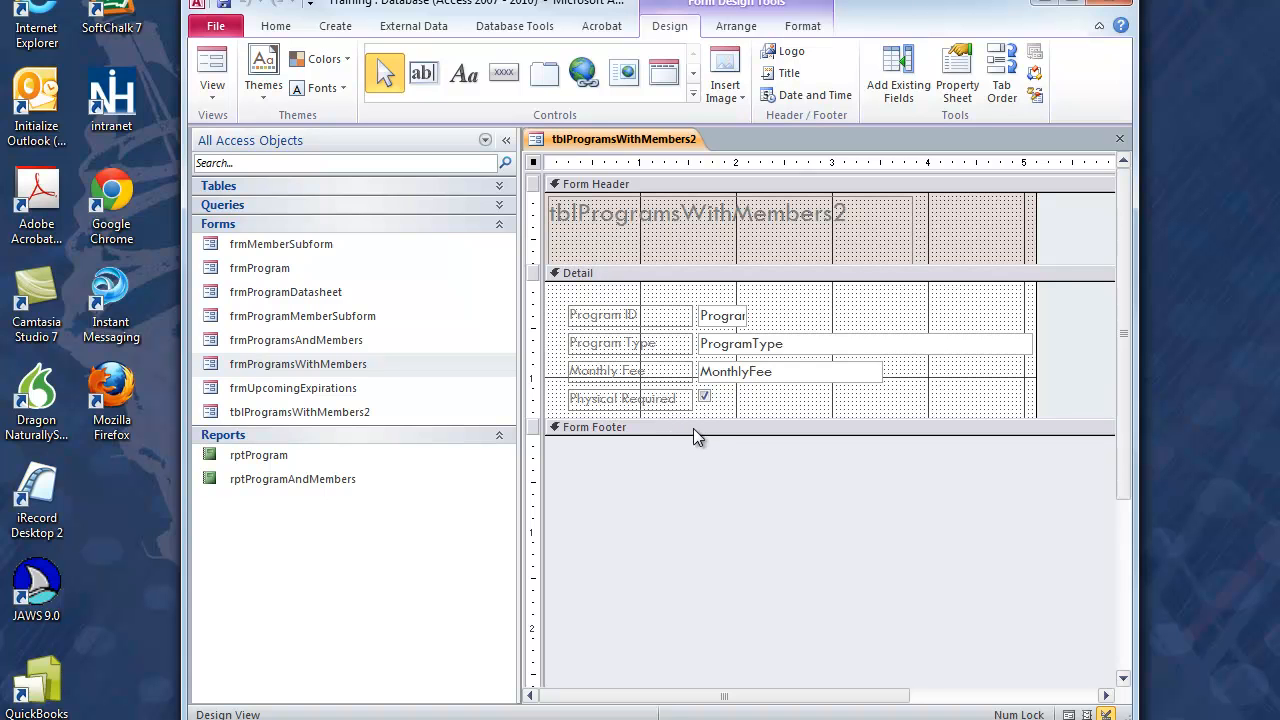
Step: Enlarge the form's Detail section to about 3.5 inches high and about 7.4 inches wide, collapsing the Navigation Pane for room
drag(709, 430, 710, 610)
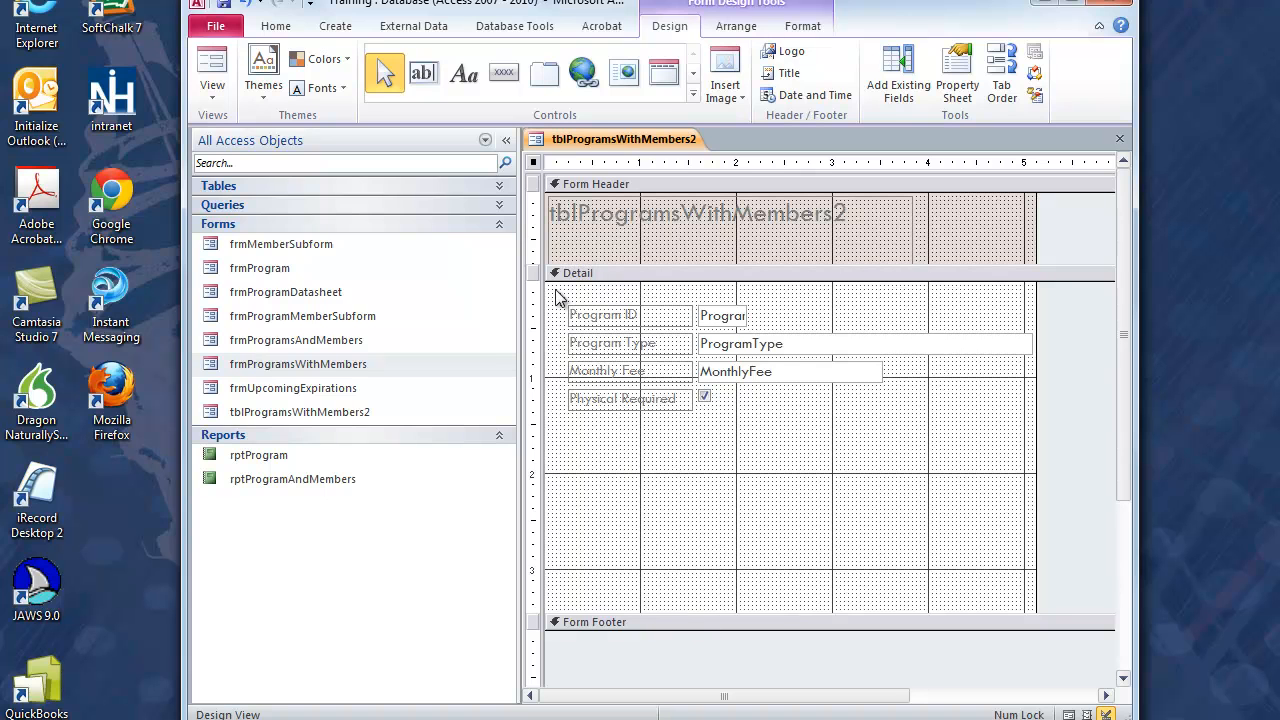
click(505, 140)
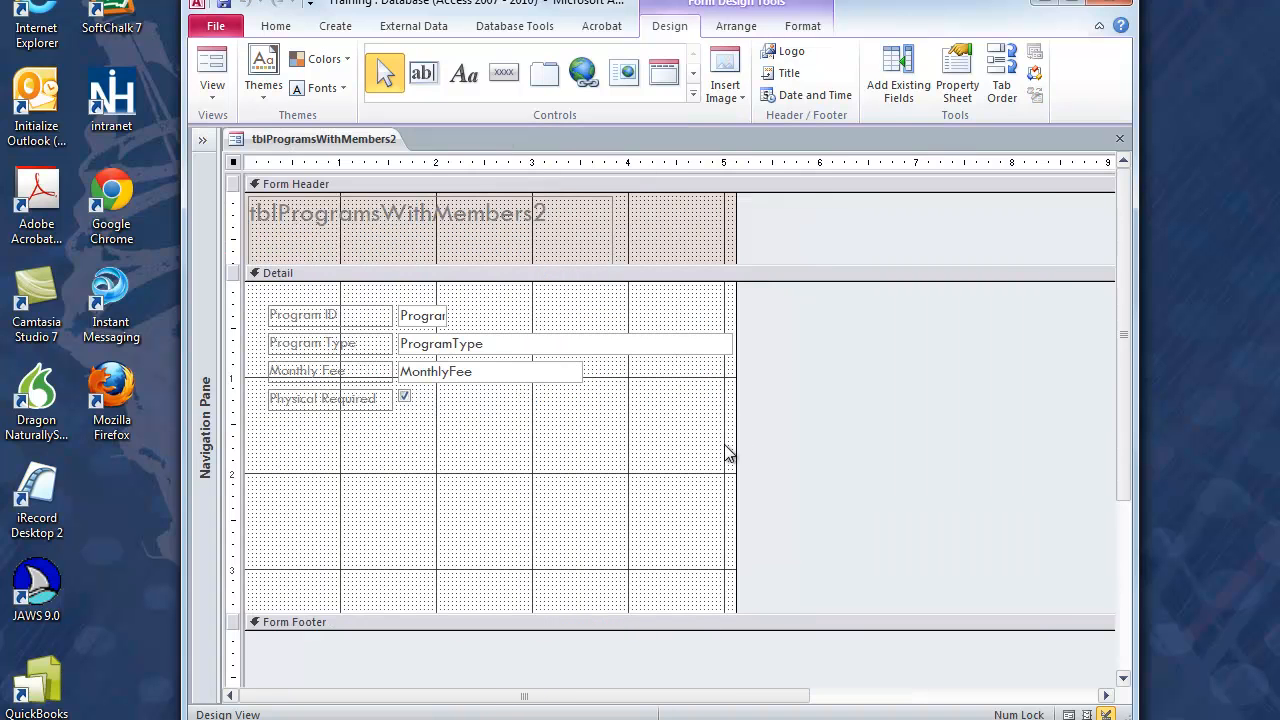
drag(736, 440, 952, 440)
click(533, 469)
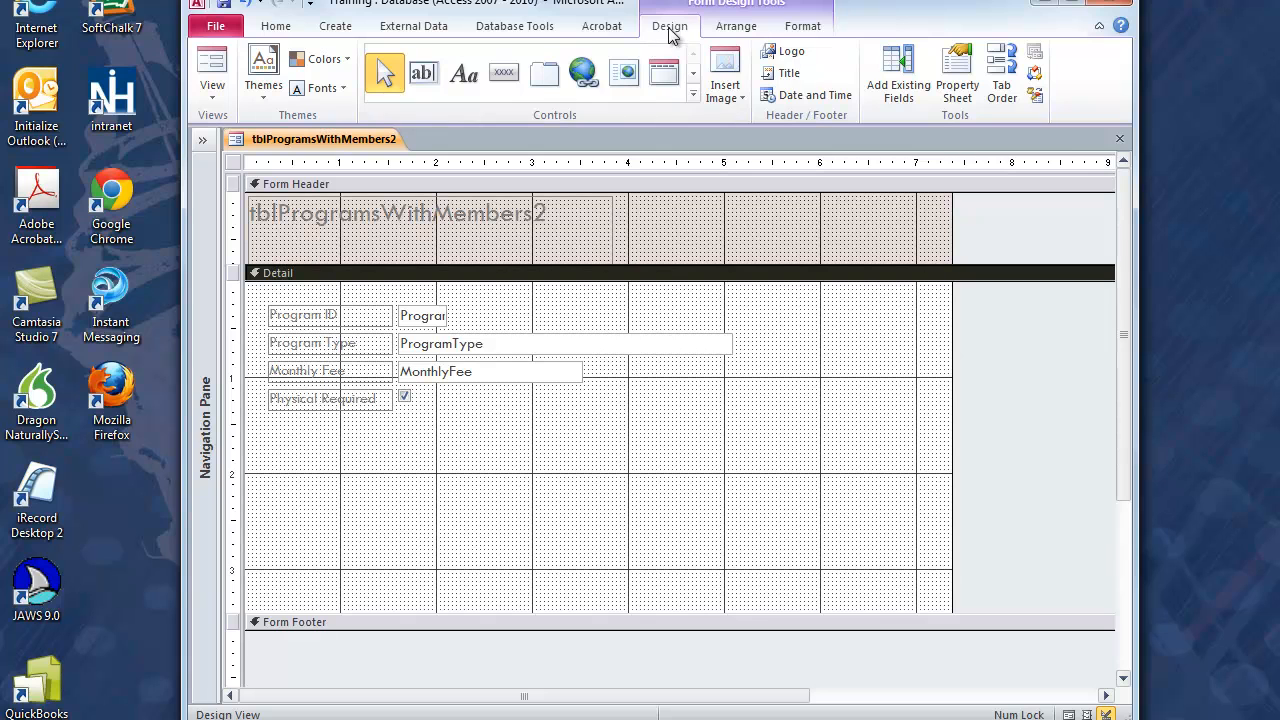
Step: Draw a Subform/Subreport control about 5.4 inches wide and 1.7 inches high below the Physical Required field
click(692, 94)
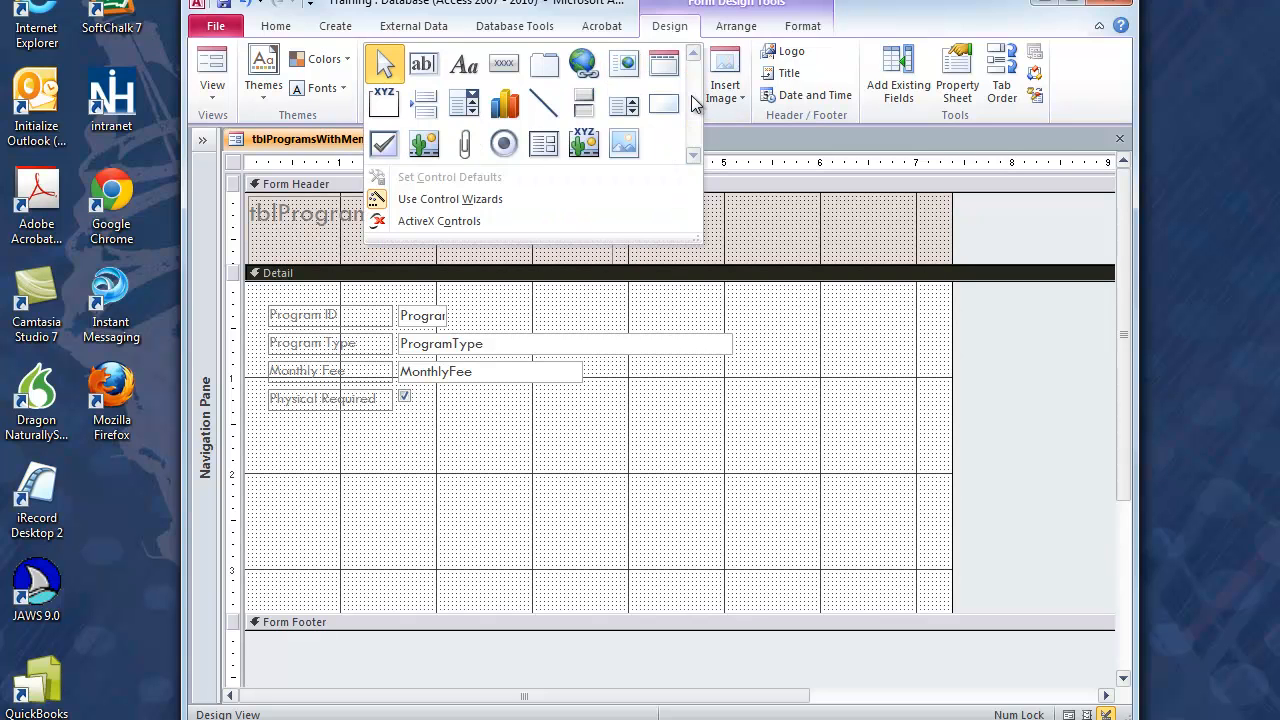
click(541, 147)
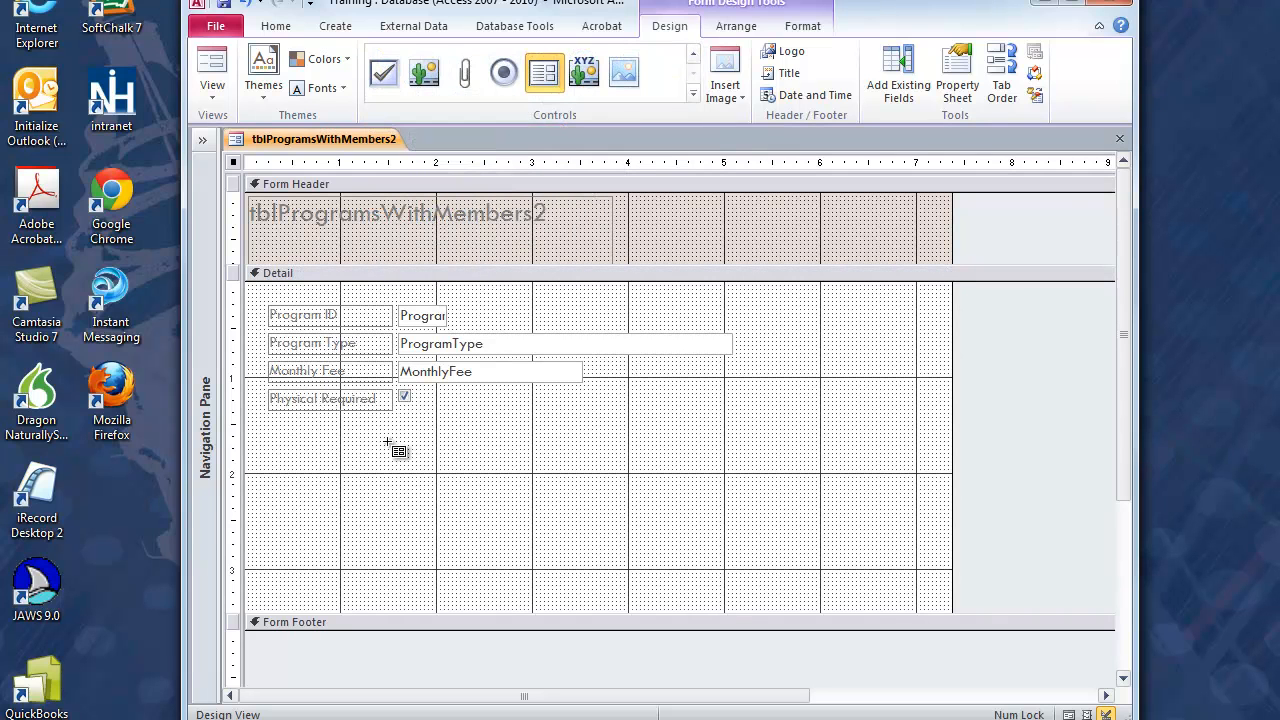
drag(392, 430, 906, 591)
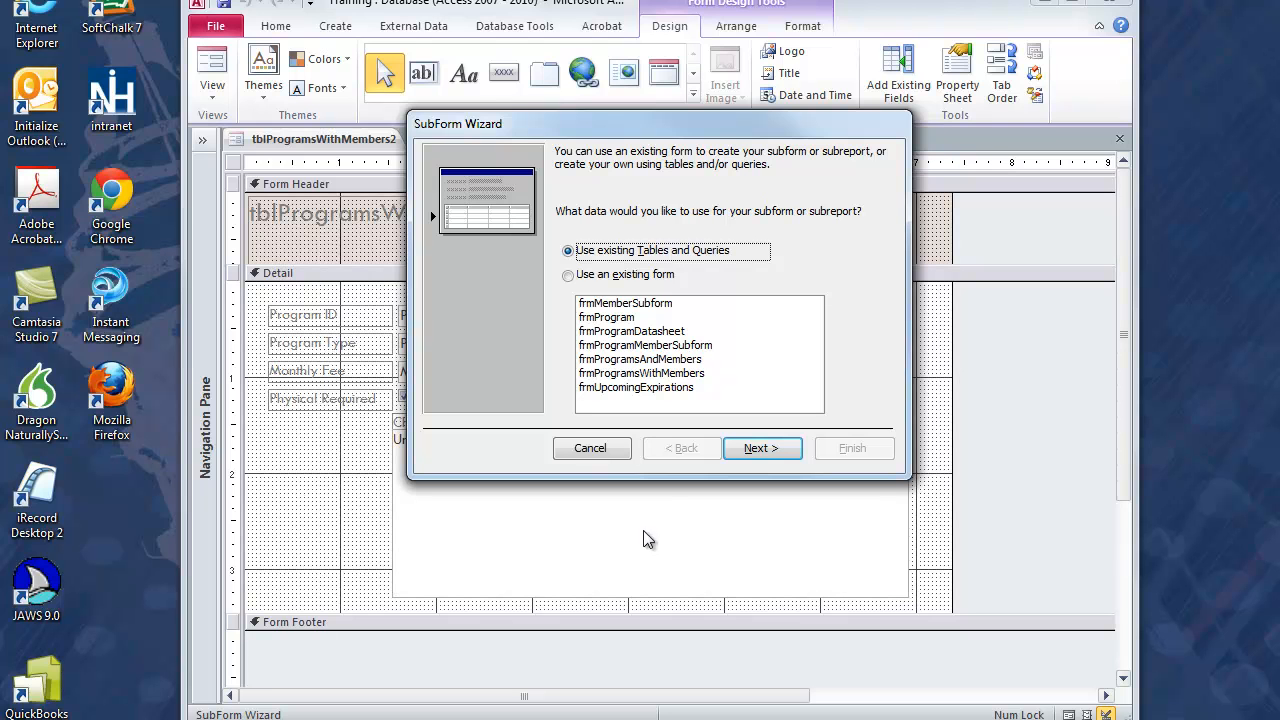
Step: Base the subform on the existing form frmProgramMemberSubform, linked to tblProgram by ProgramID, and keep the suggested name
click(628, 304)
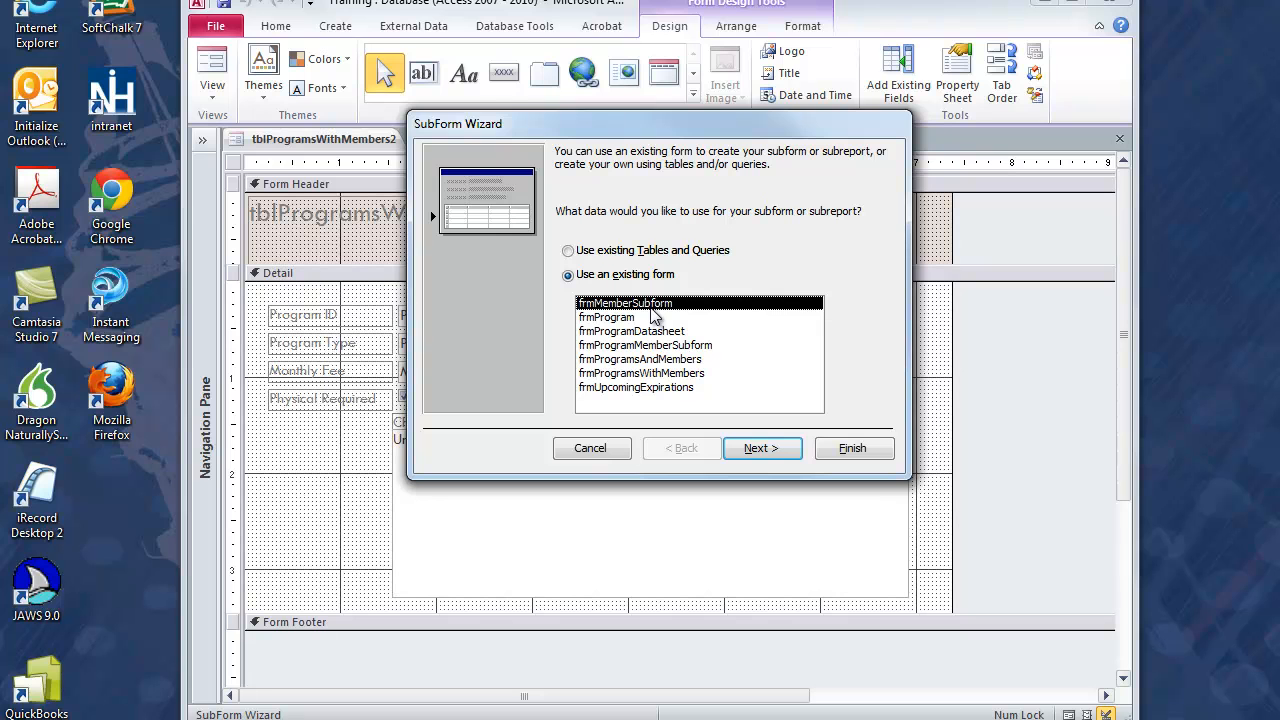
click(688, 347)
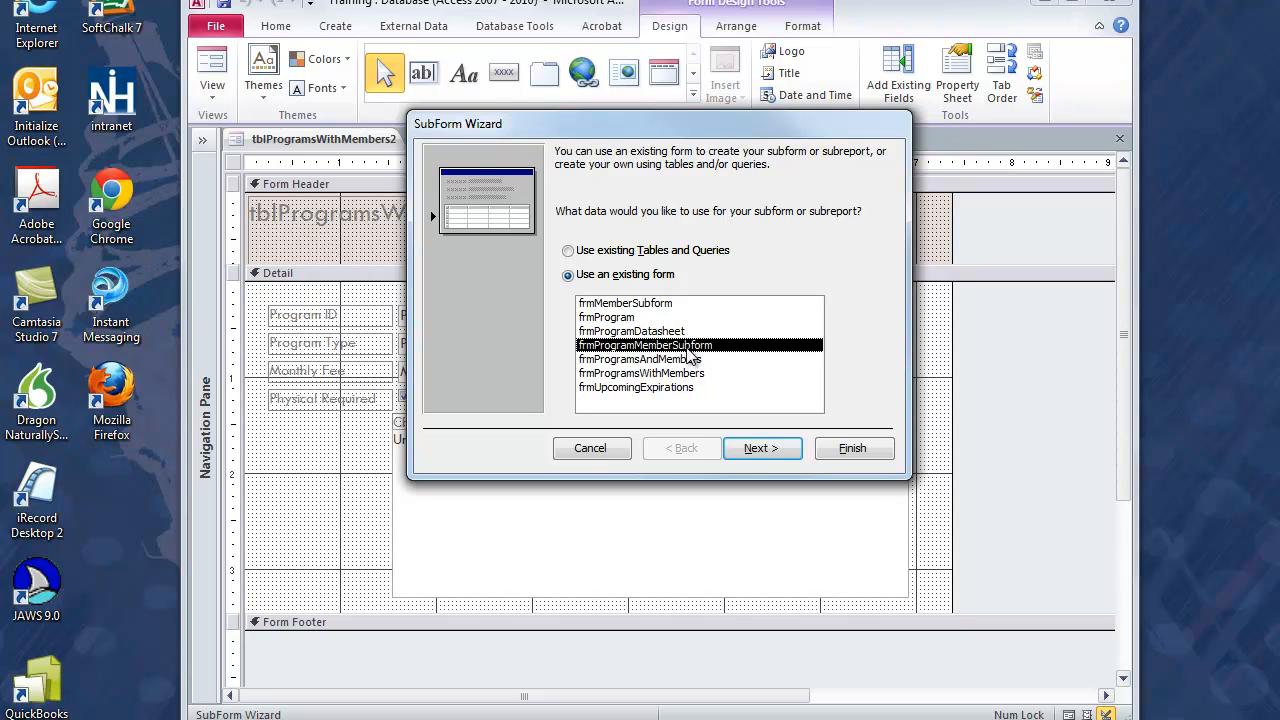
click(752, 449)
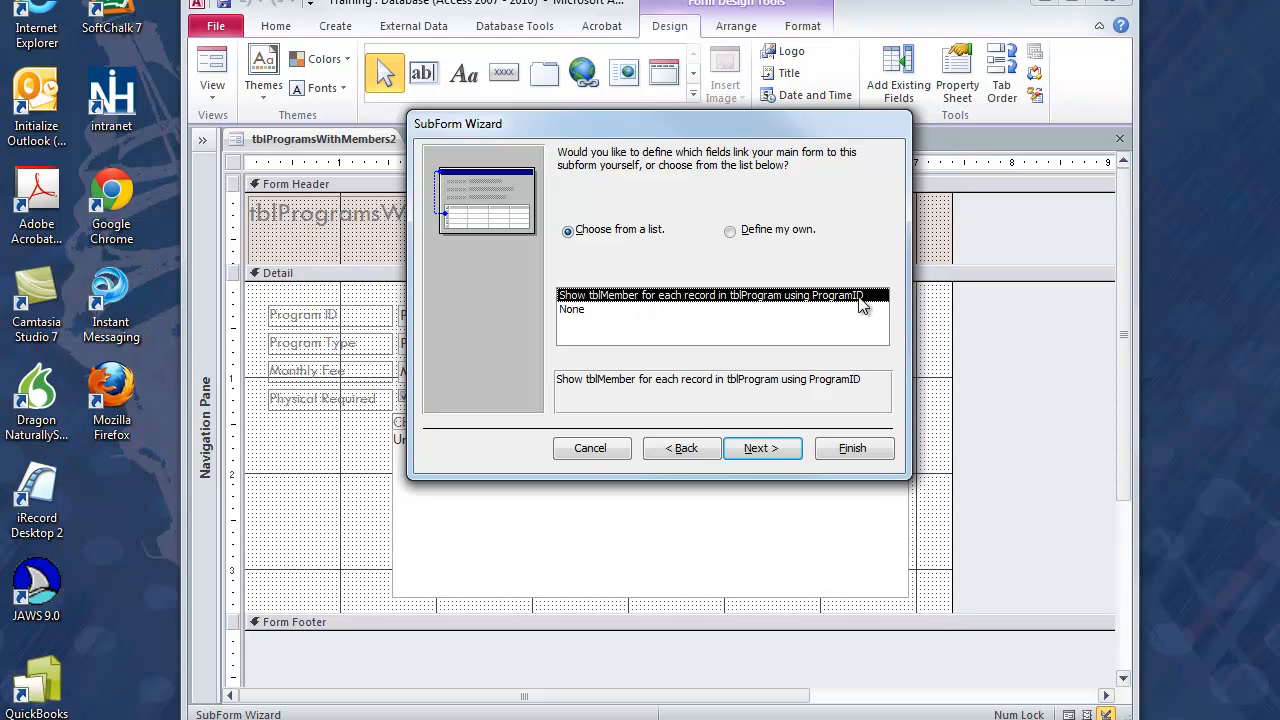
click(762, 450)
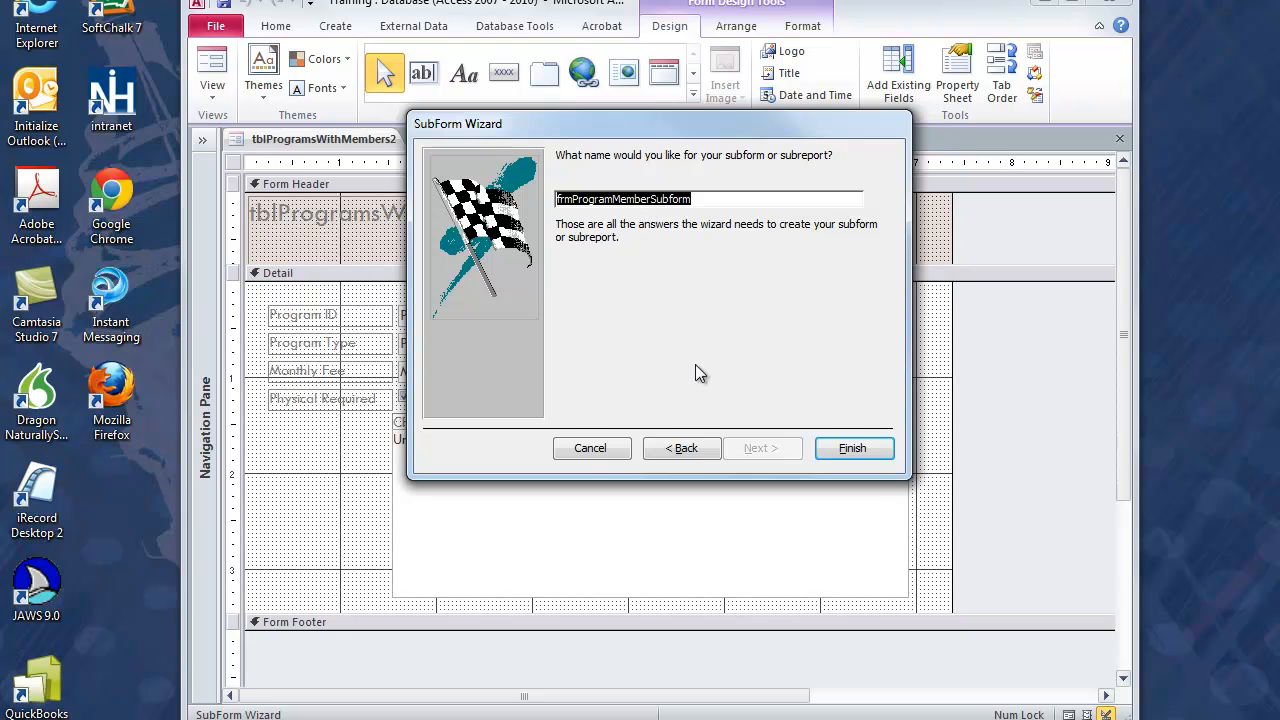
click(838, 452)
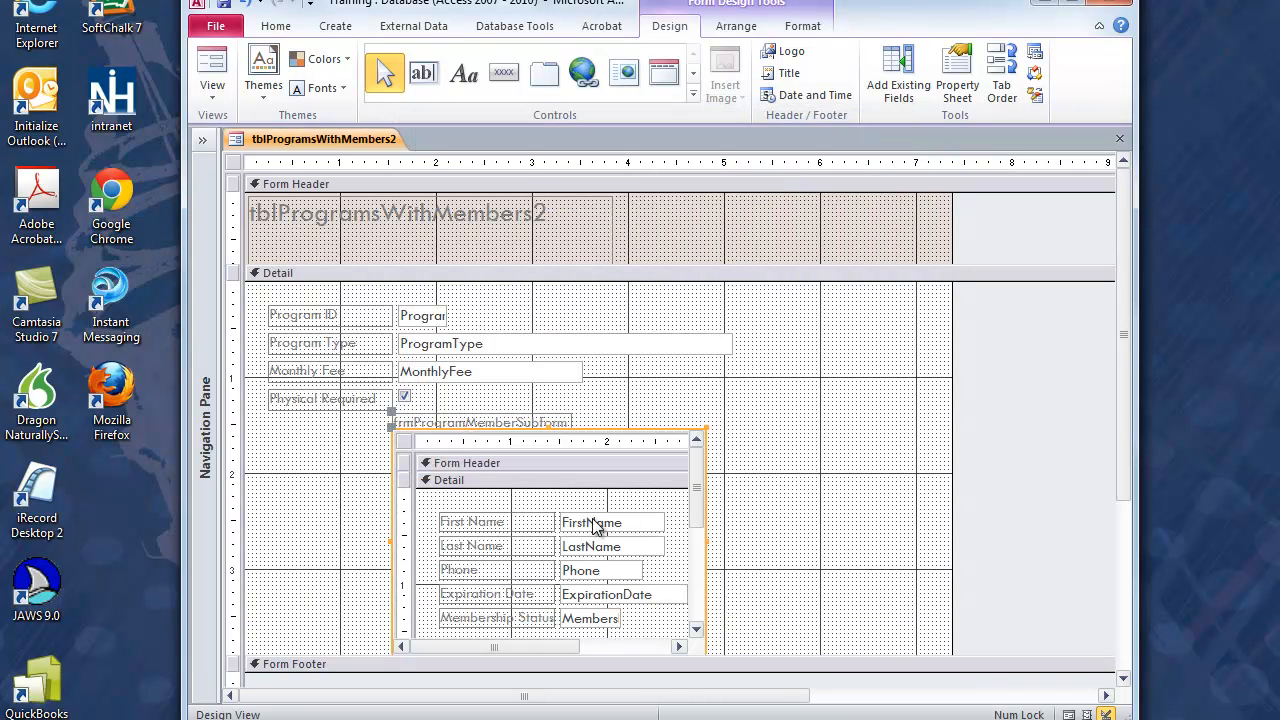
Step: Check the embedded member subform in Form View and return to Design View
click(211, 62)
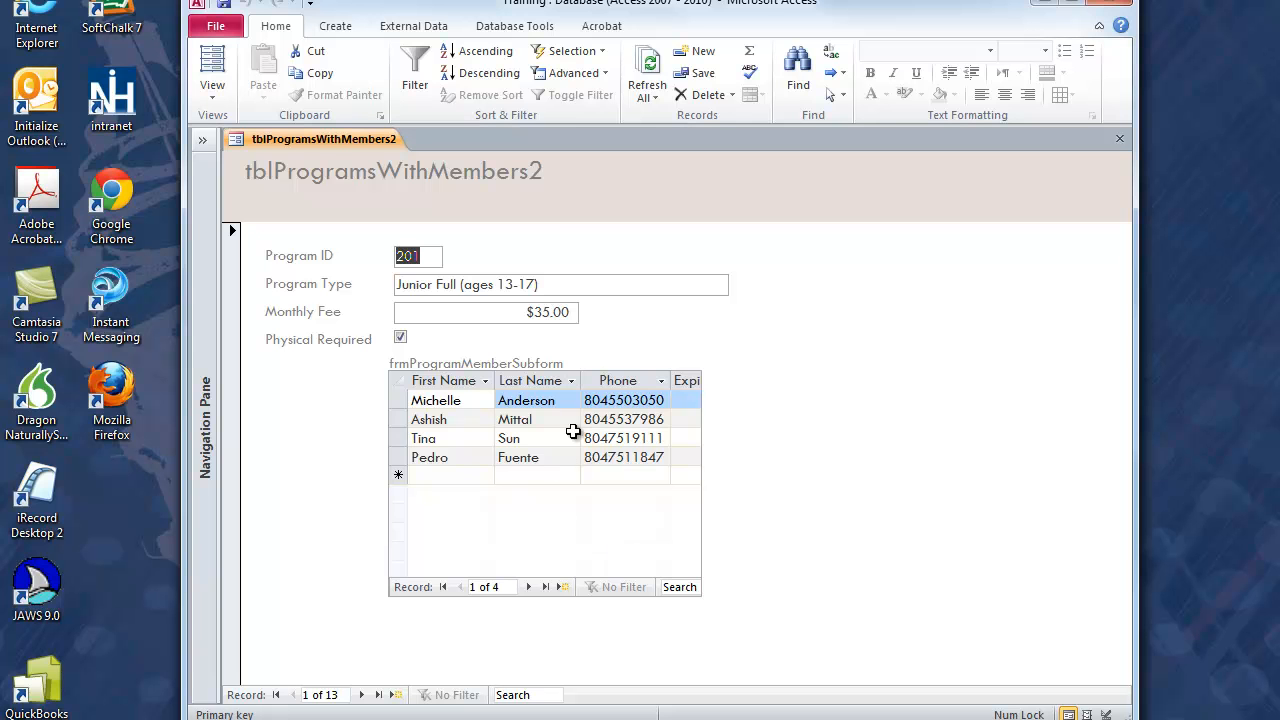
click(212, 90)
click(245, 217)
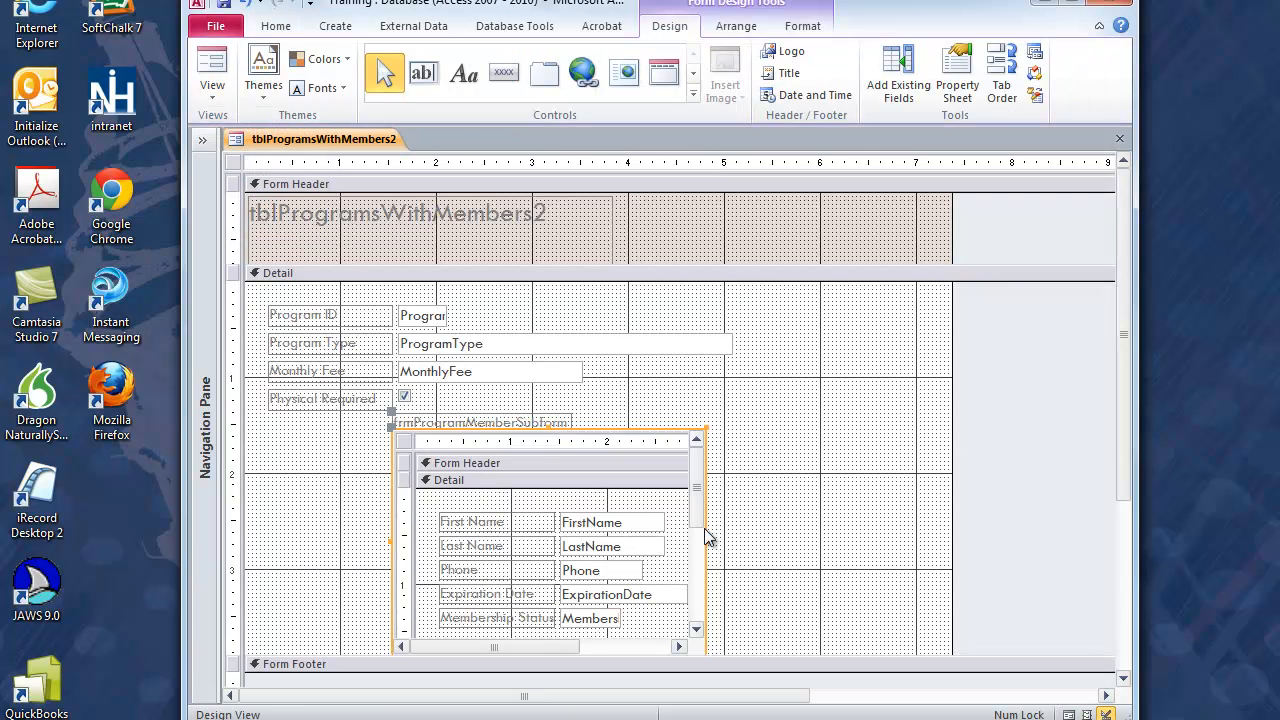
Step: Widen the subform control on both sides to about 6.6 inches and check its columns in Form View
drag(709, 546, 920, 540)
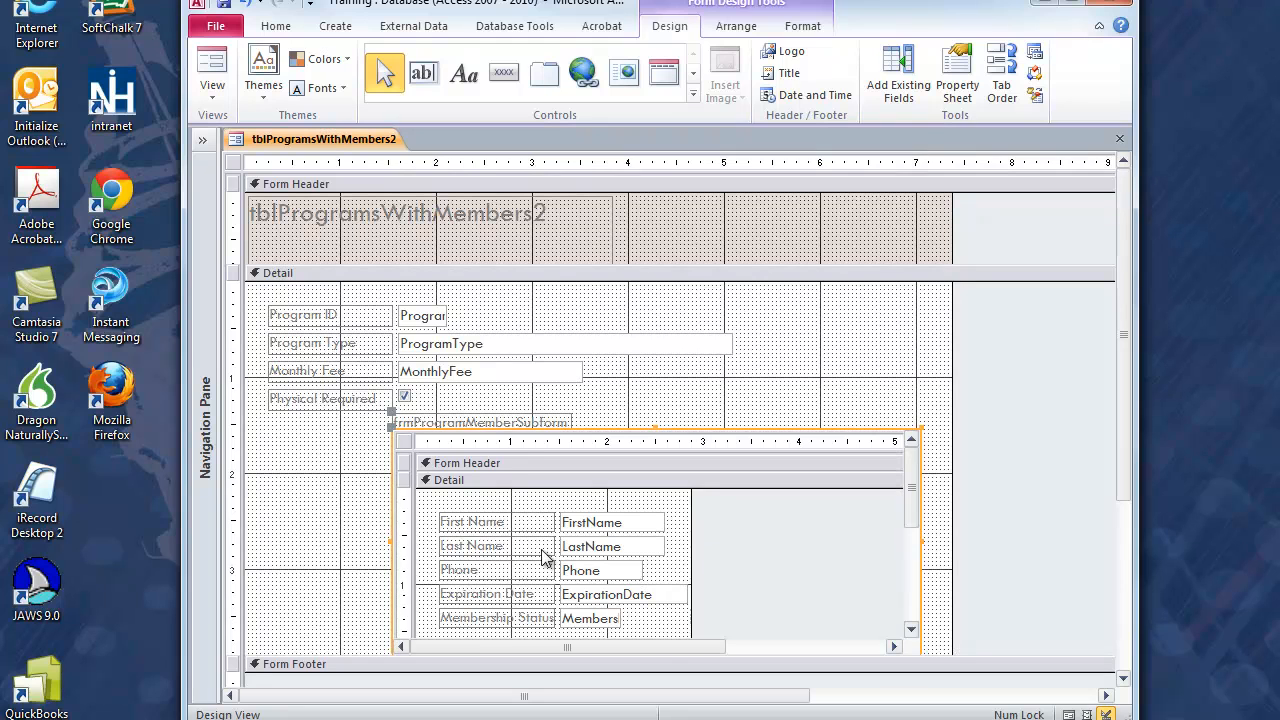
drag(391, 545, 288, 542)
click(212, 72)
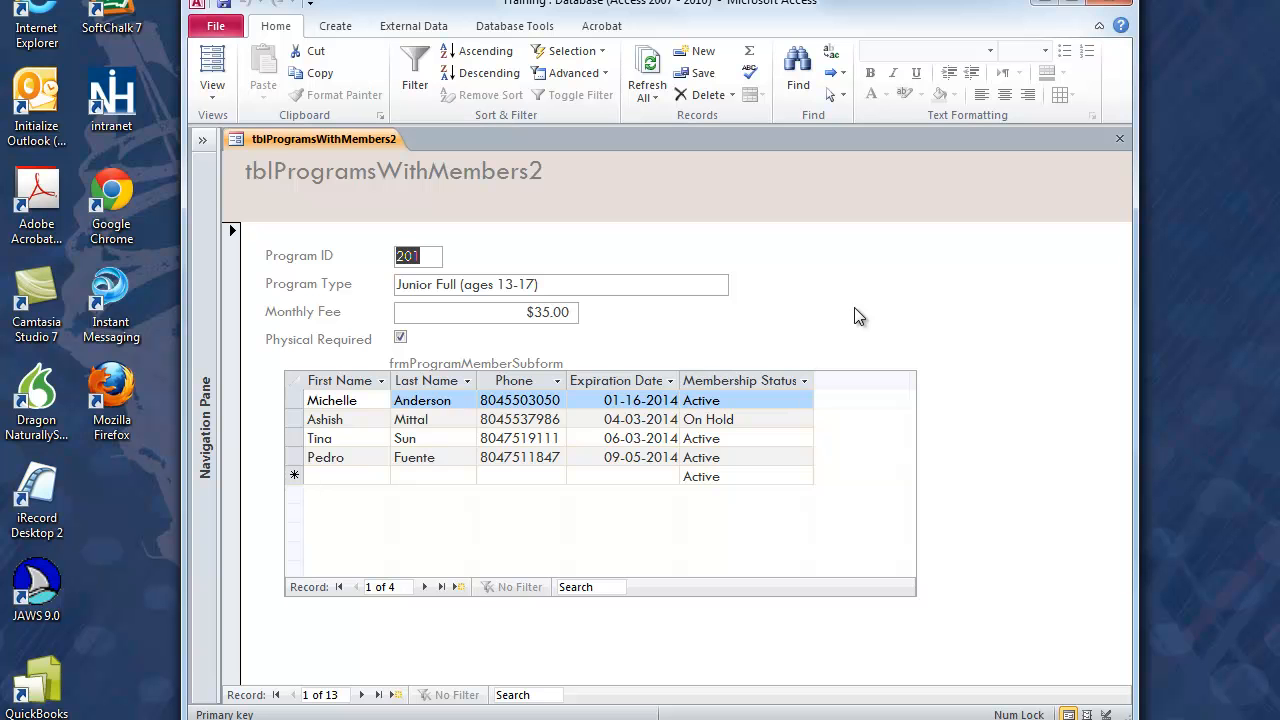
click(215, 90)
click(211, 215)
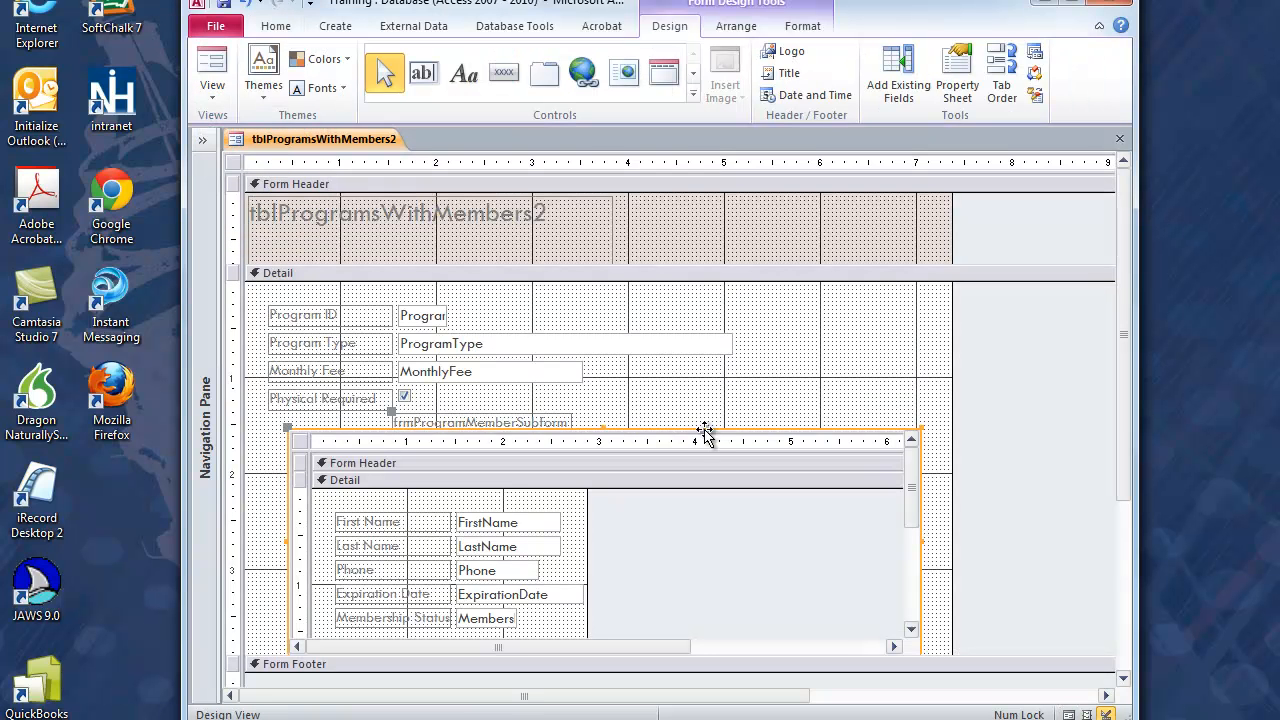
Step: Extend the main form's Form Footer to about 1.1 inches and its Detail section to about 5 inches high
drag(1120, 397, 1125, 487)
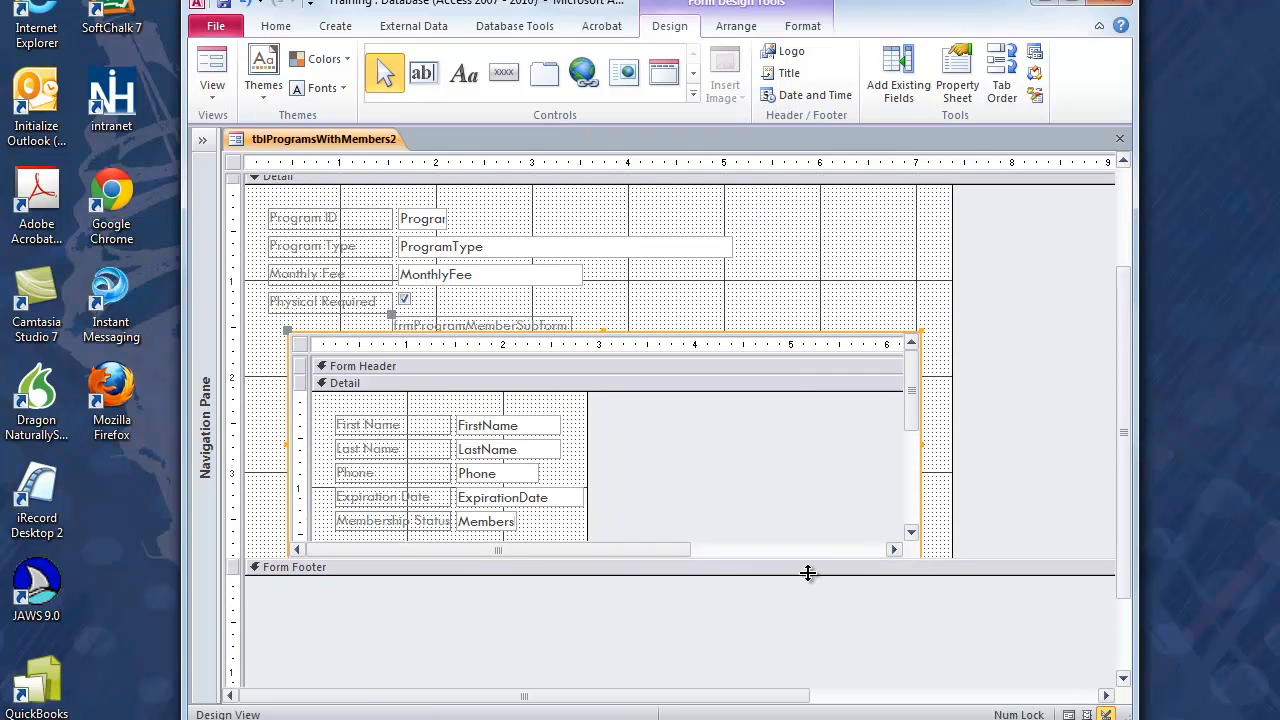
drag(807, 572, 806, 677)
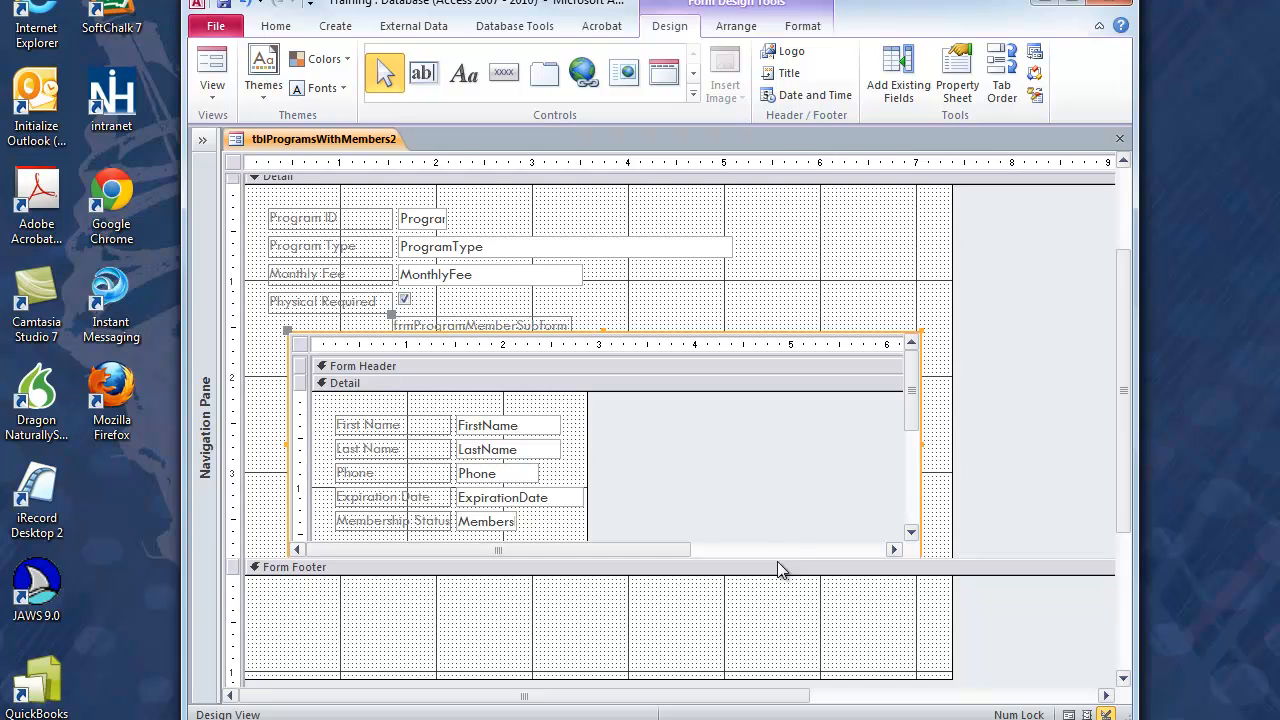
drag(777, 560, 779, 665)
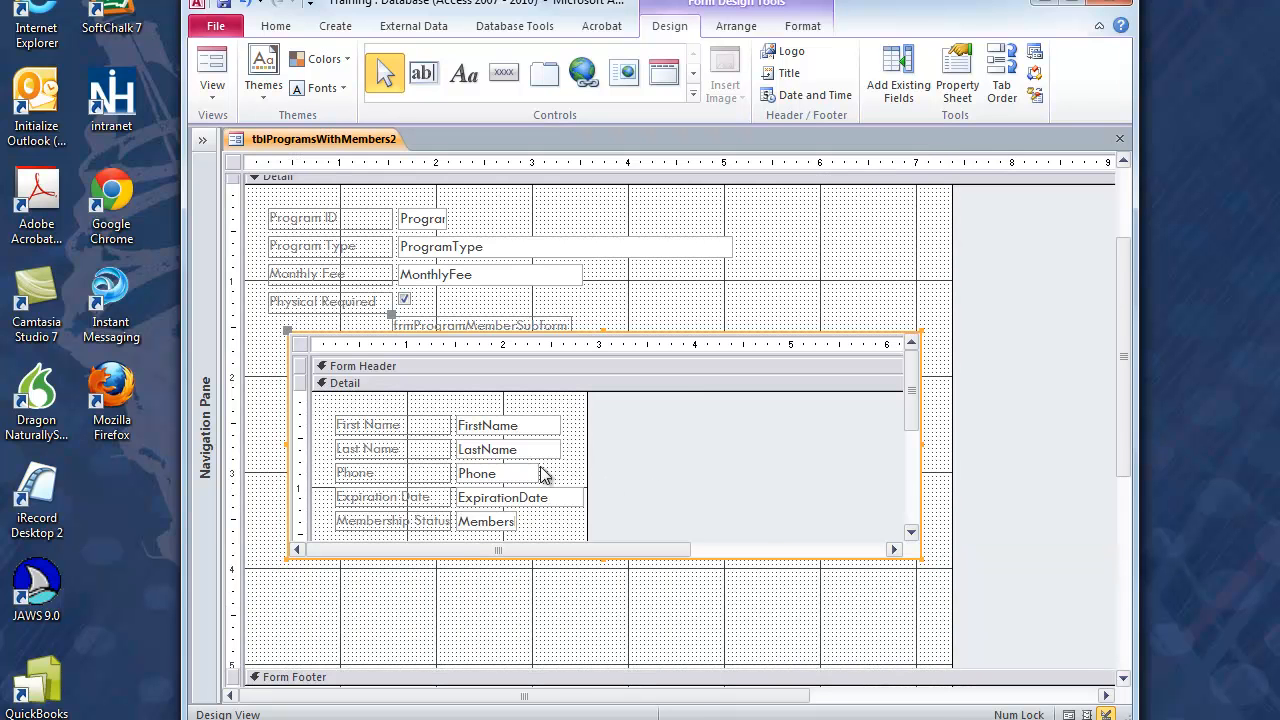
Step: Delete the existing control from the Form Footer of the embedded member subform
click(543, 474)
click(582, 467)
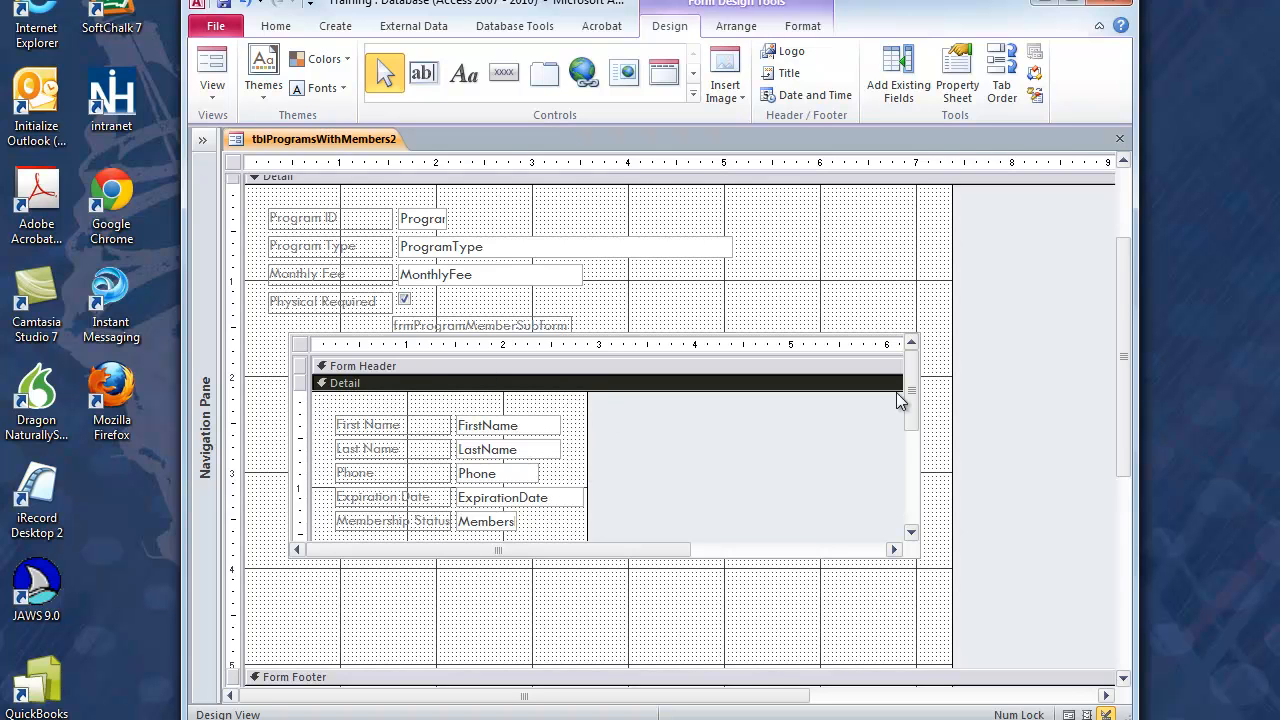
drag(911, 389, 907, 525)
click(477, 461)
key(Delete)
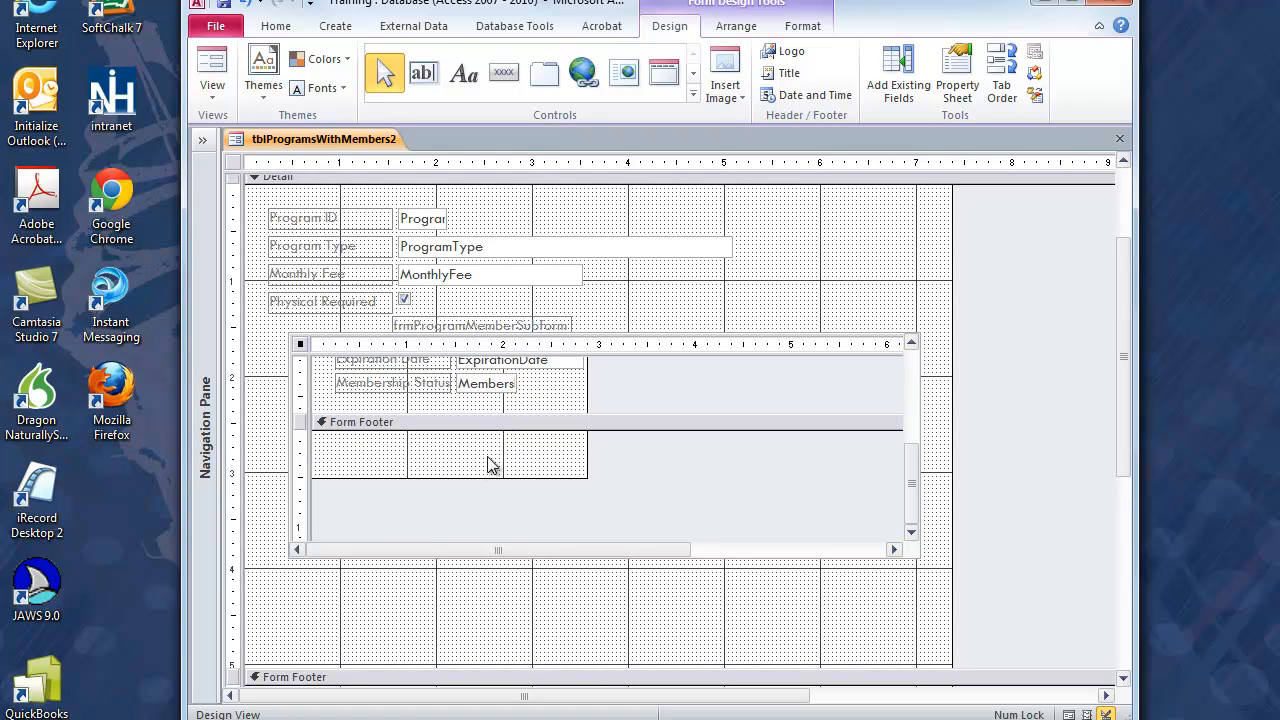
Step: Add a text box to the subform's Form Footer, move its label clear of it, and widen it to about 1.46 inches
click(432, 76)
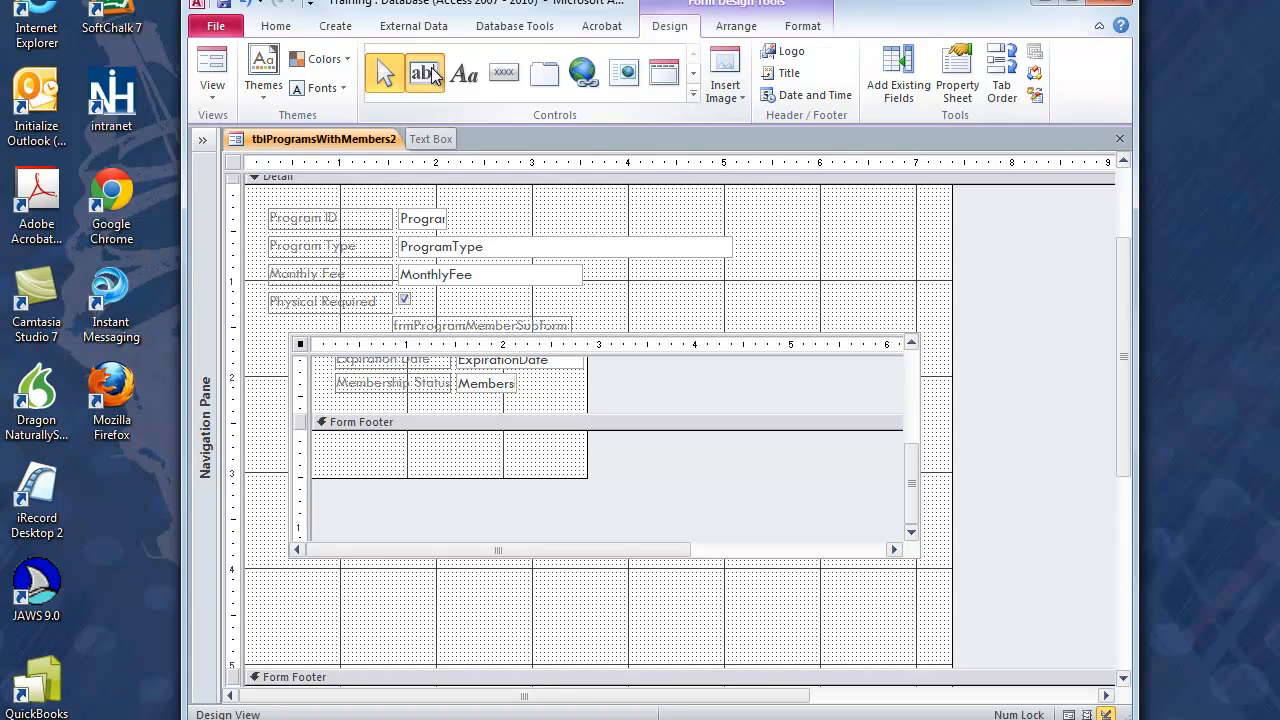
click(336, 437)
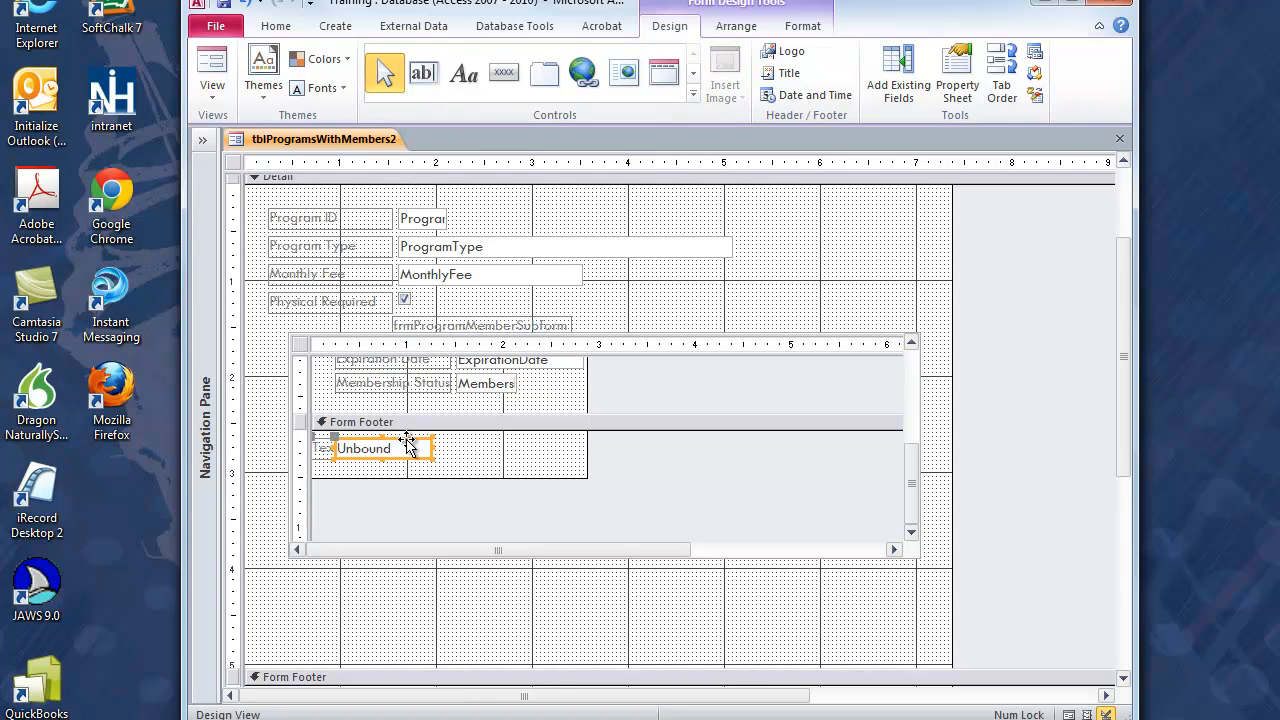
drag(410, 440, 497, 442)
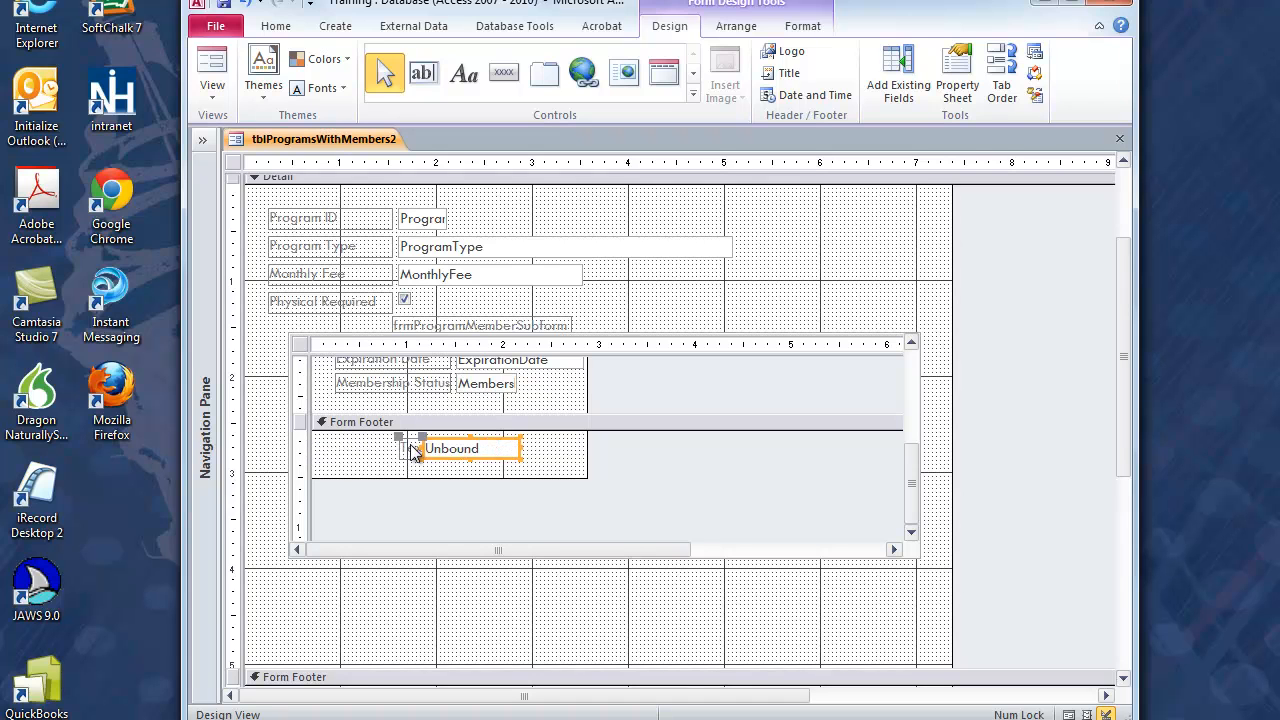
click(375, 456)
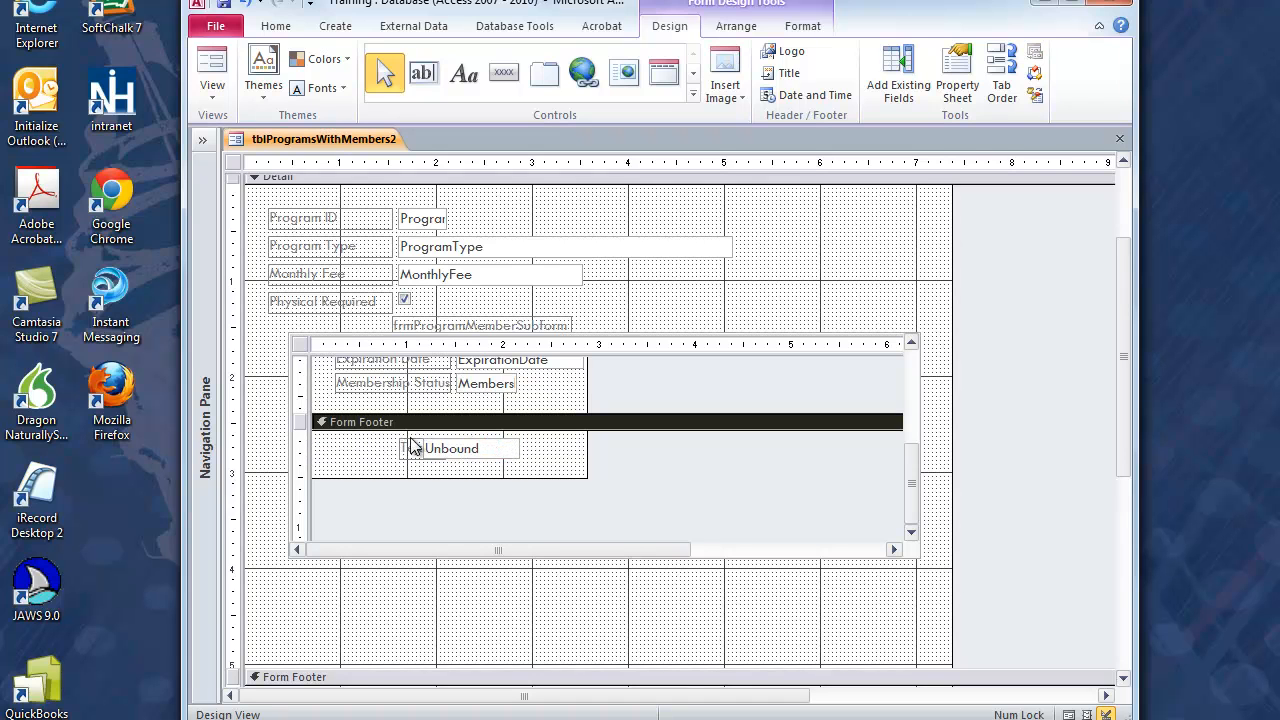
click(411, 449)
drag(412, 449, 364, 449)
click(434, 456)
drag(522, 448, 548, 448)
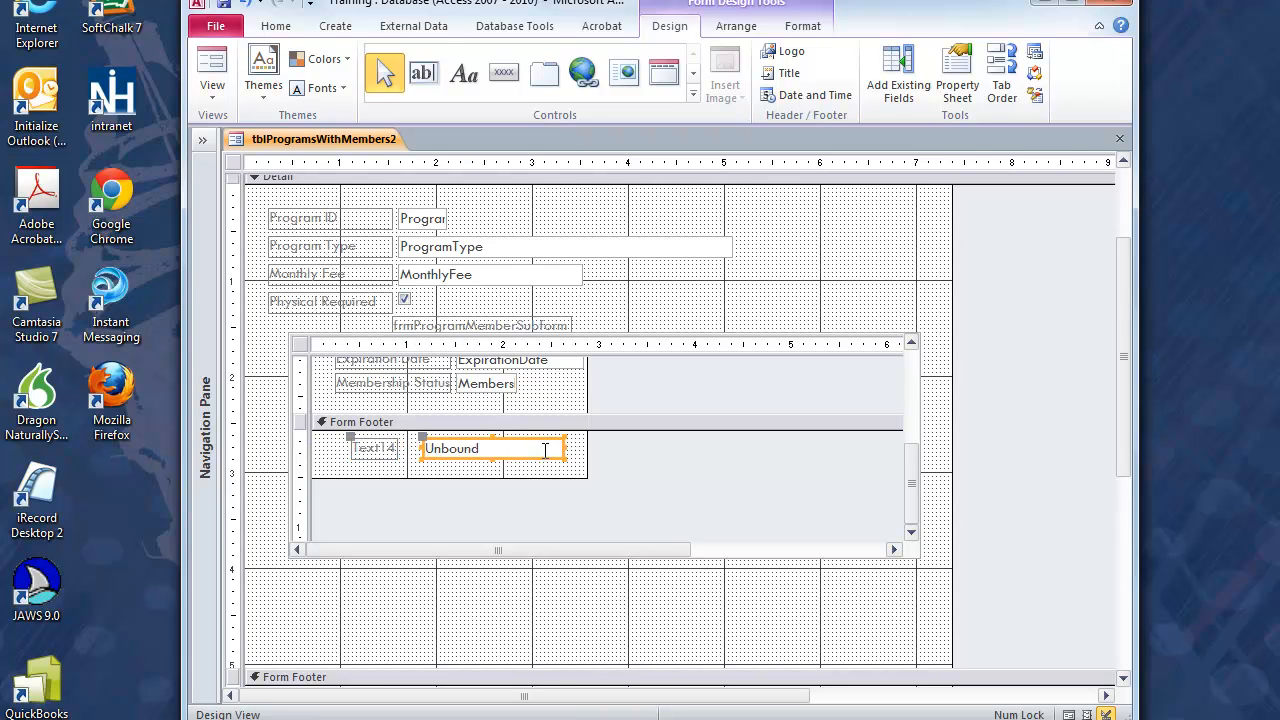
Step: Enter the formula =Count([MemberID]) in the subform's footer text box
click(473, 449)
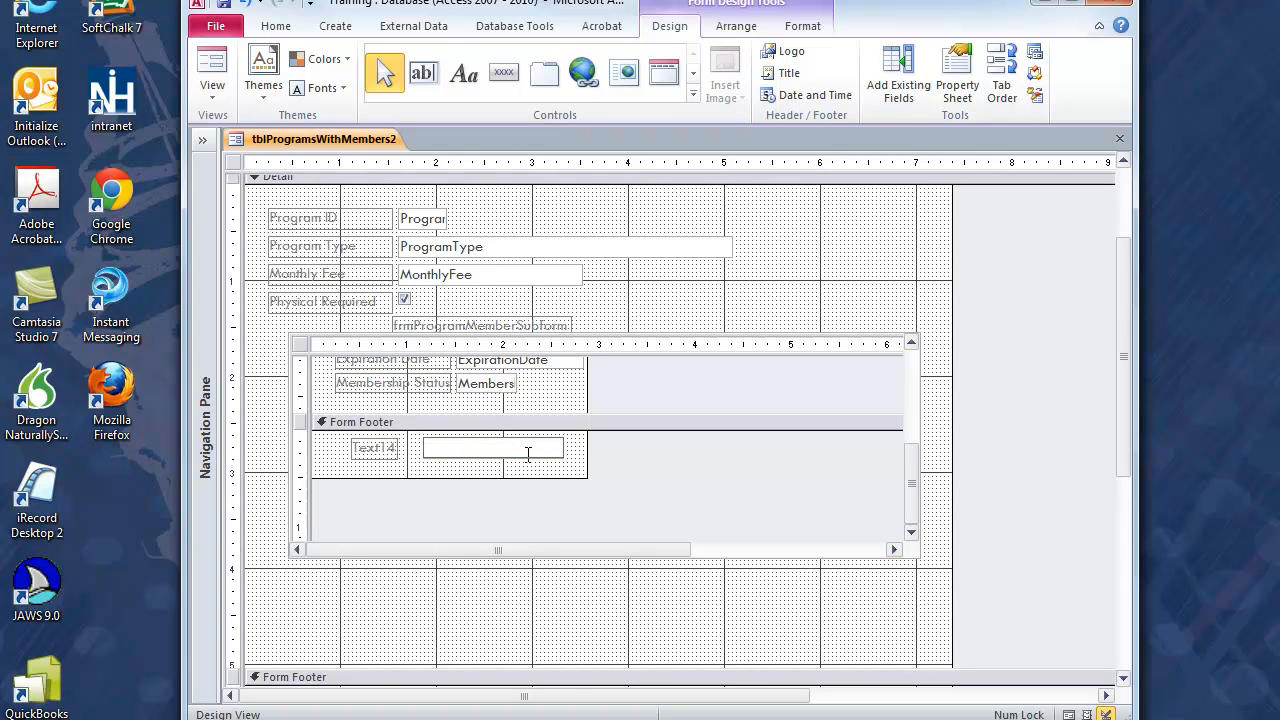
text(=COUNT([MemberID]))
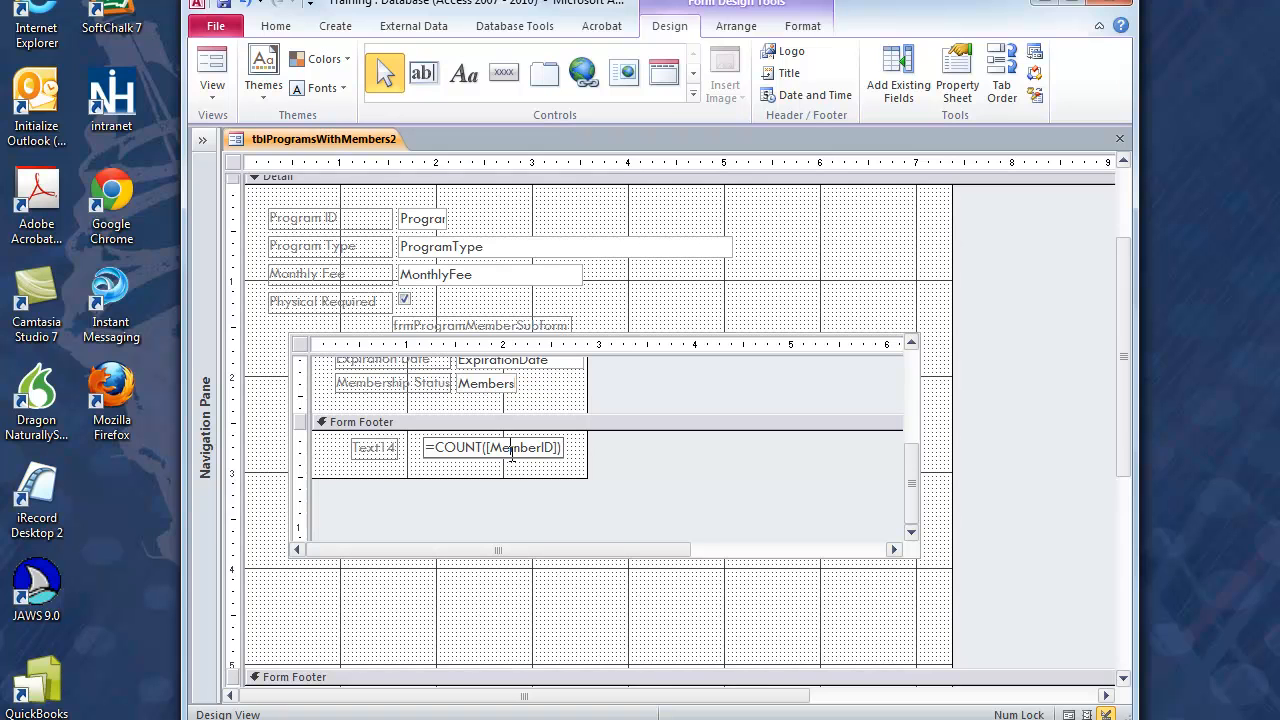
click(513, 468)
click(513, 447)
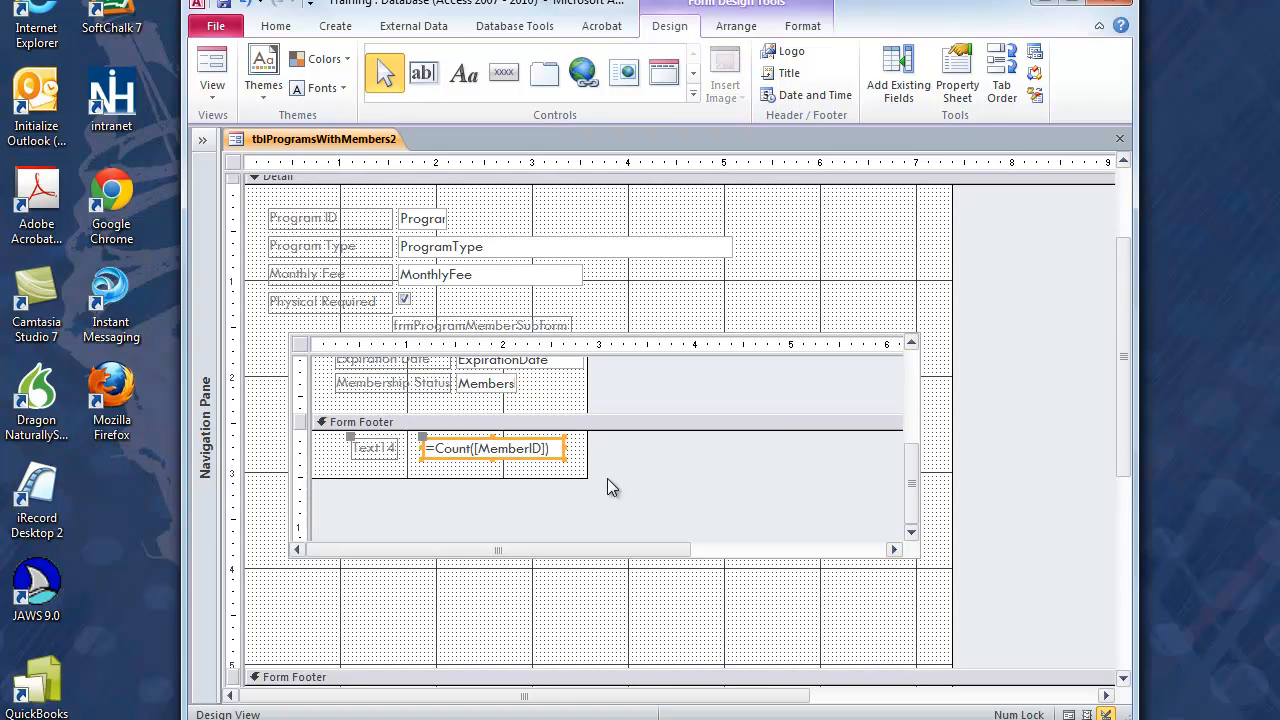
Step: Name the subform's footer text box txtMbrNumCount in its properties
click(957, 75)
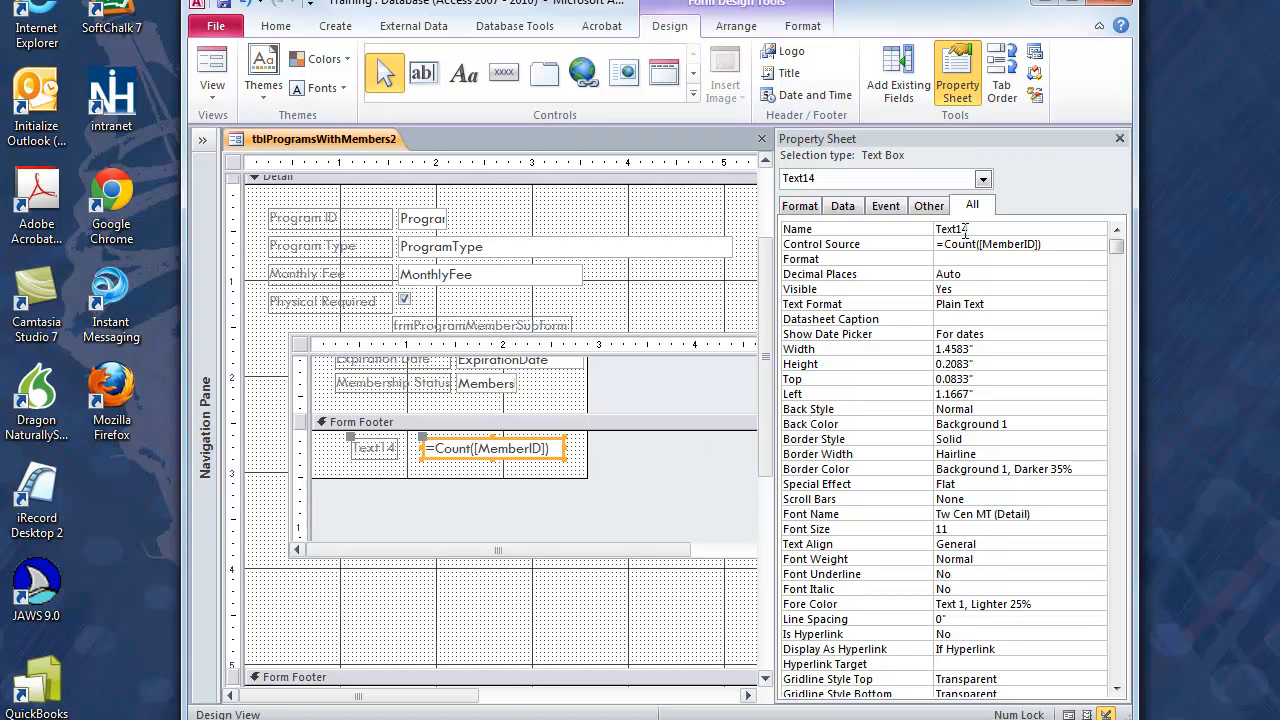
click(924, 229)
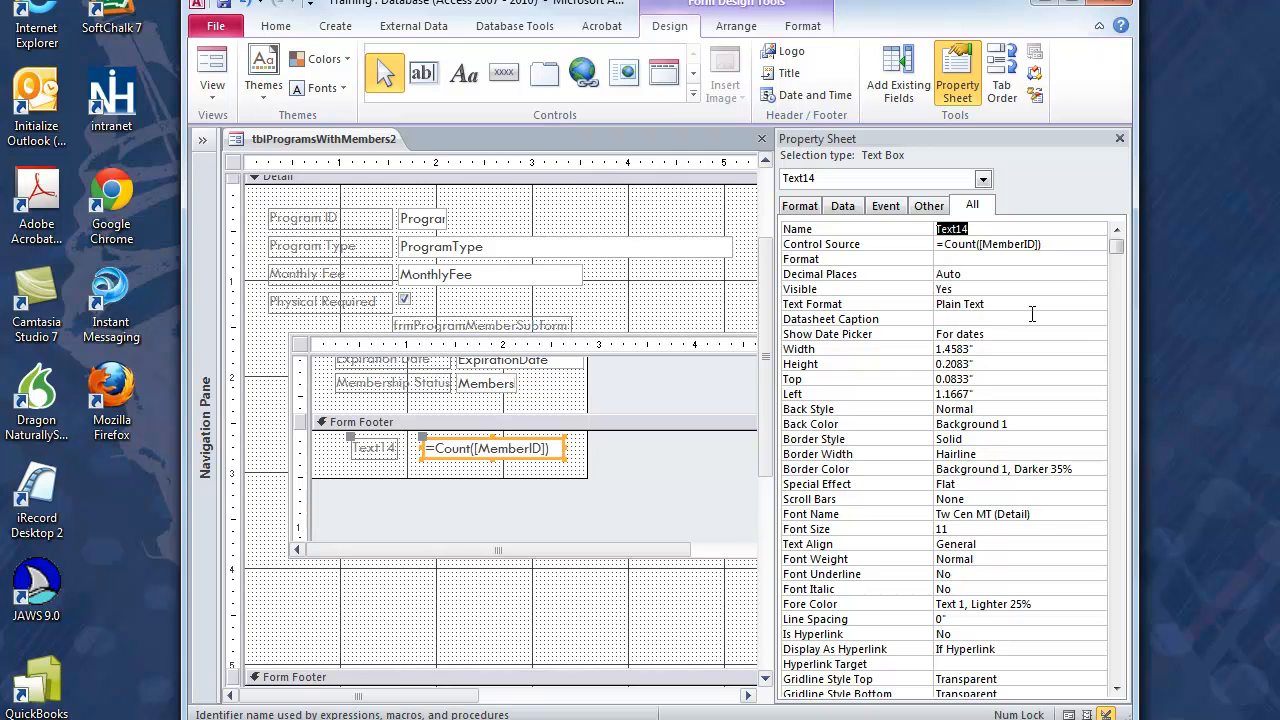
text(txtMbrNumCount)
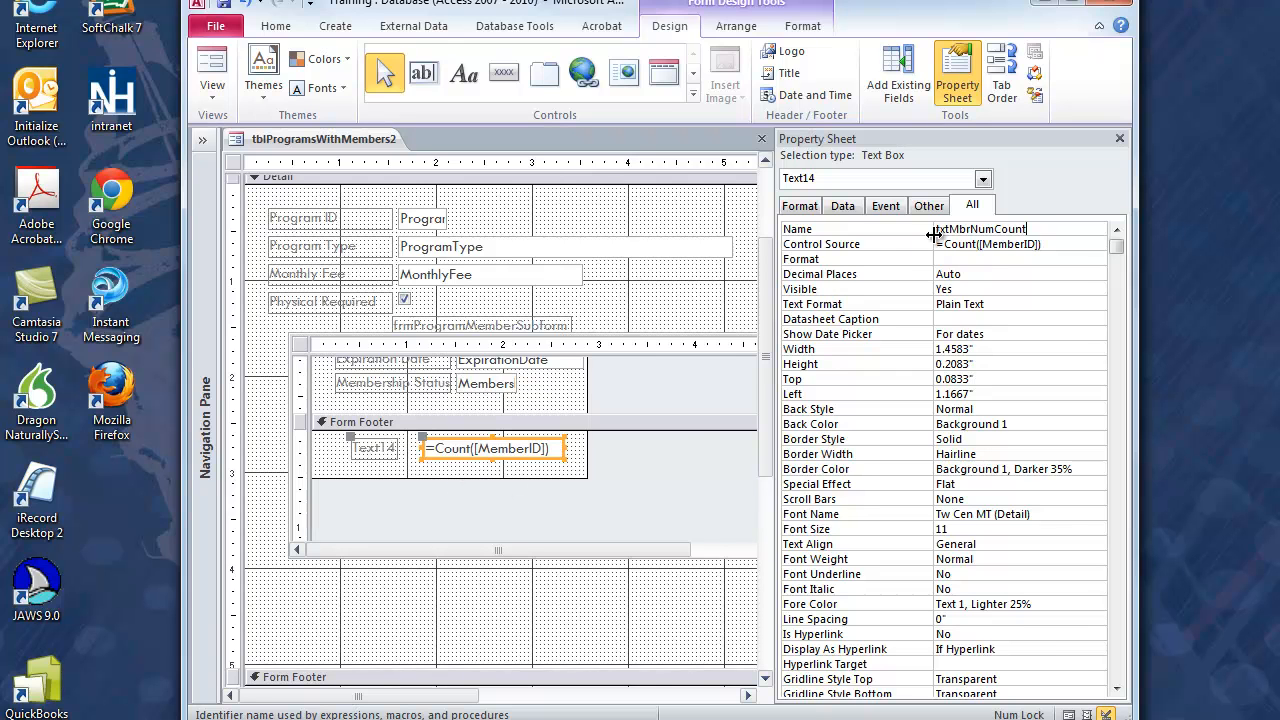
click(1034, 229)
click(1119, 139)
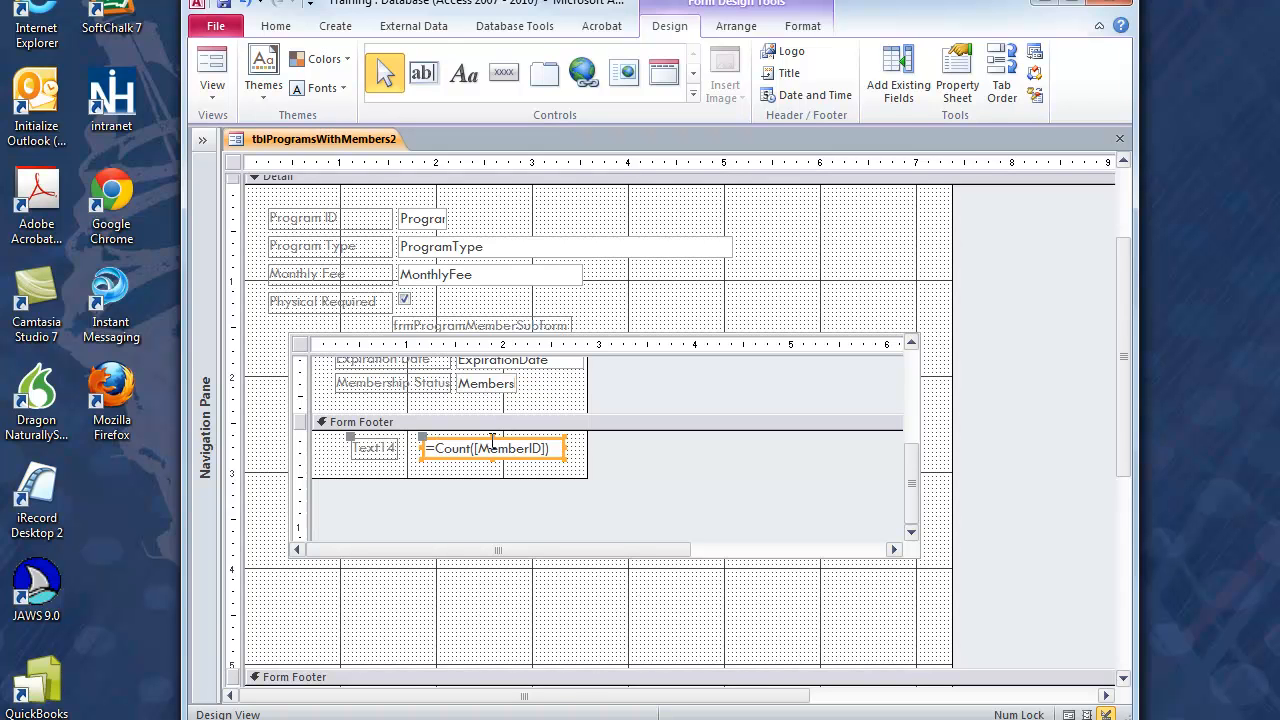
Step: Draw a text box about 1.17 inches wide in the main form's Detail section, above the subform and beside Physical Required
click(782, 256)
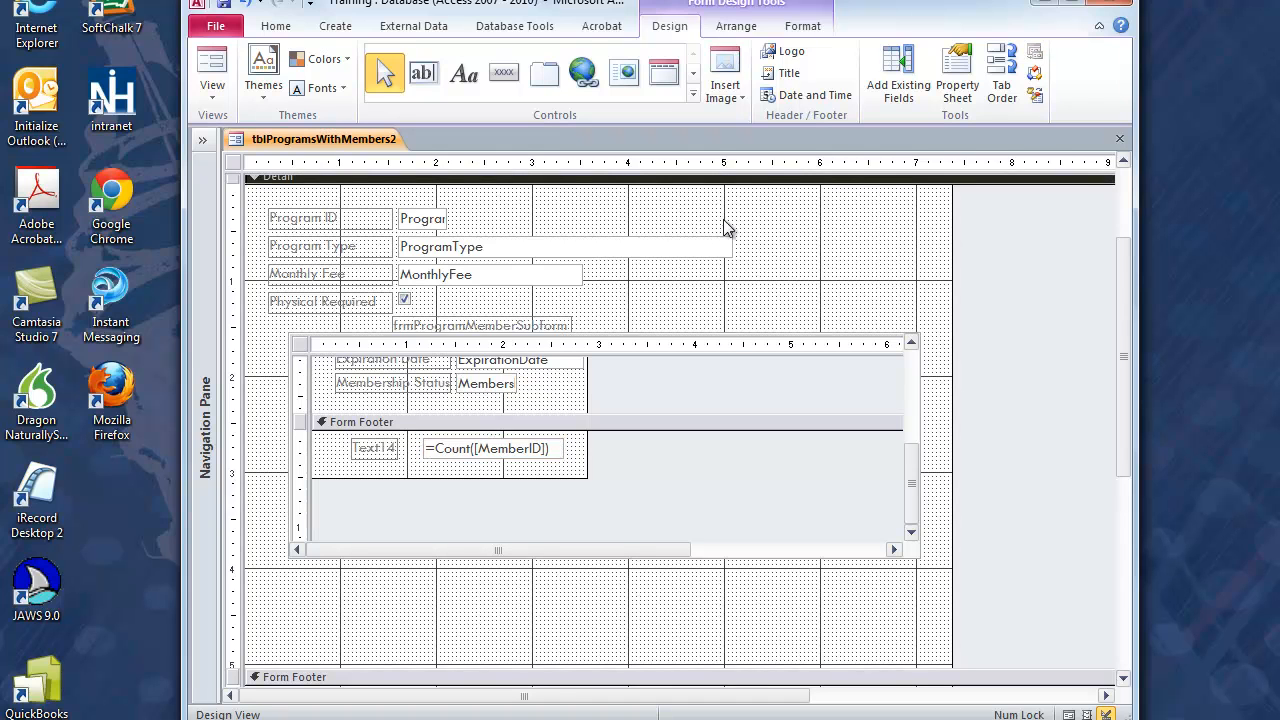
click(423, 73)
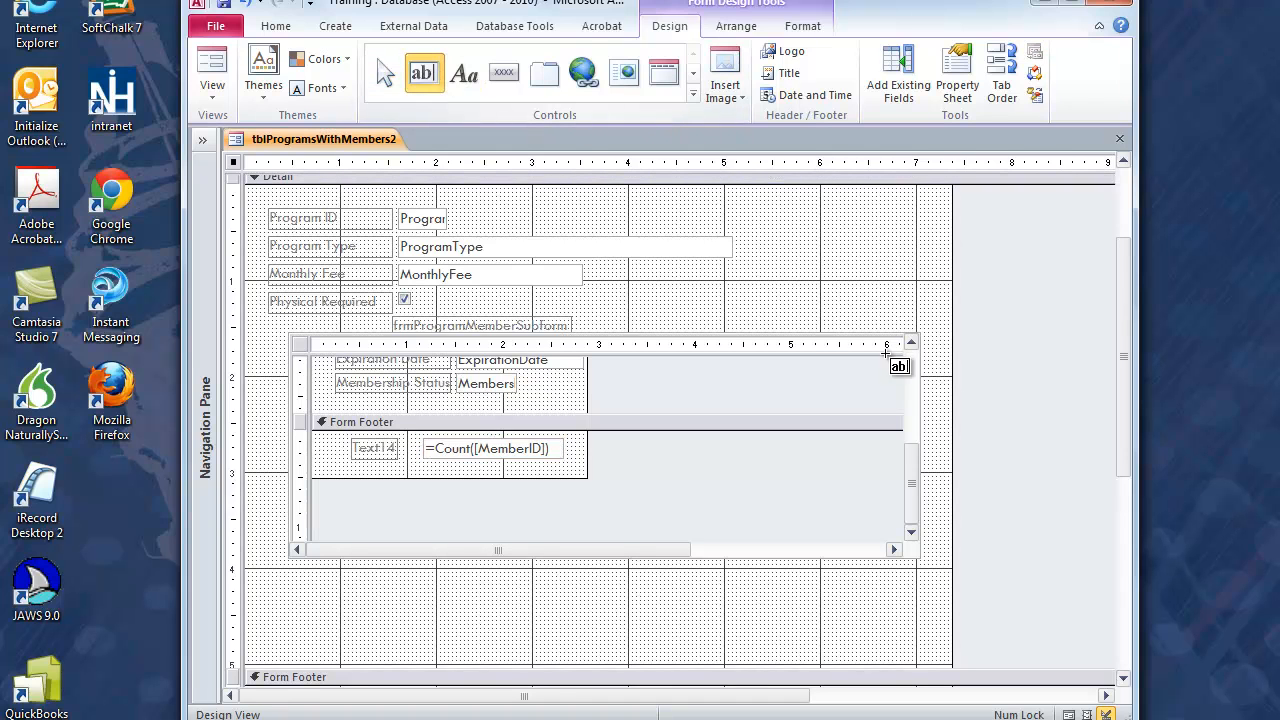
mouse_move(724, 271)
mouse_down()
mouse_move(846, 303)
mouse_move(812, 291)
mouse_up()
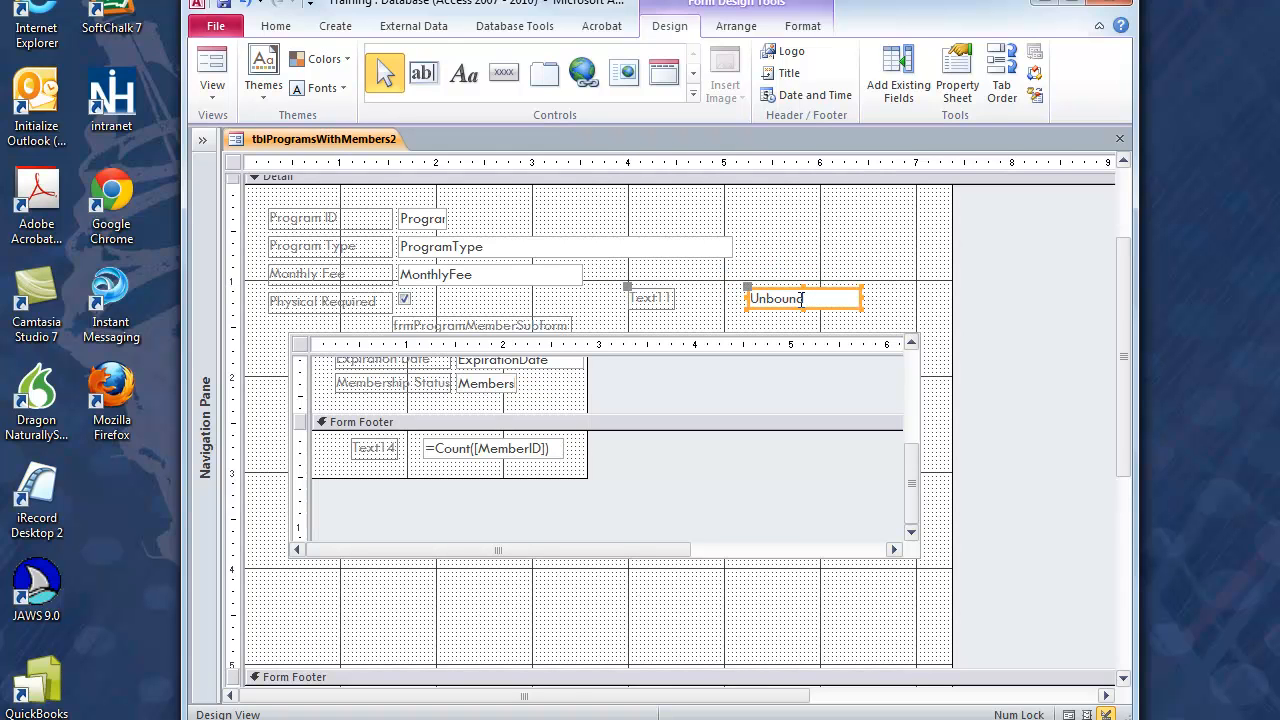
click(799, 297)
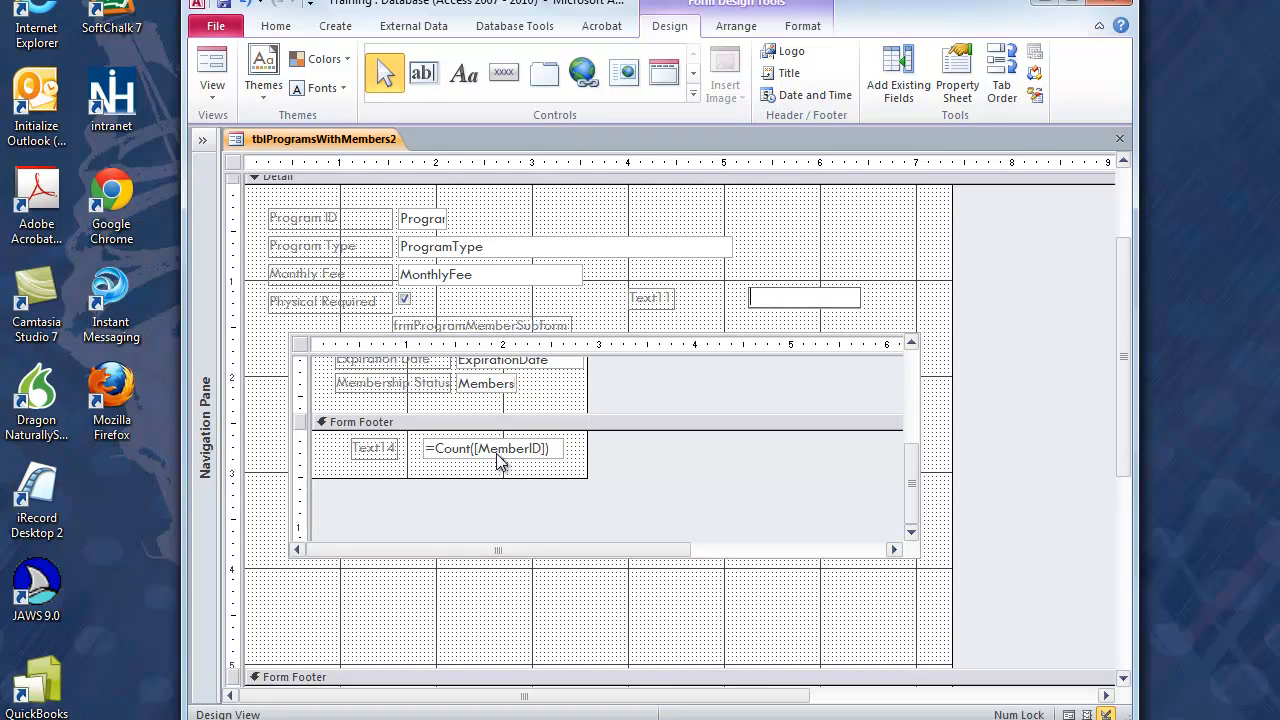
click(957, 75)
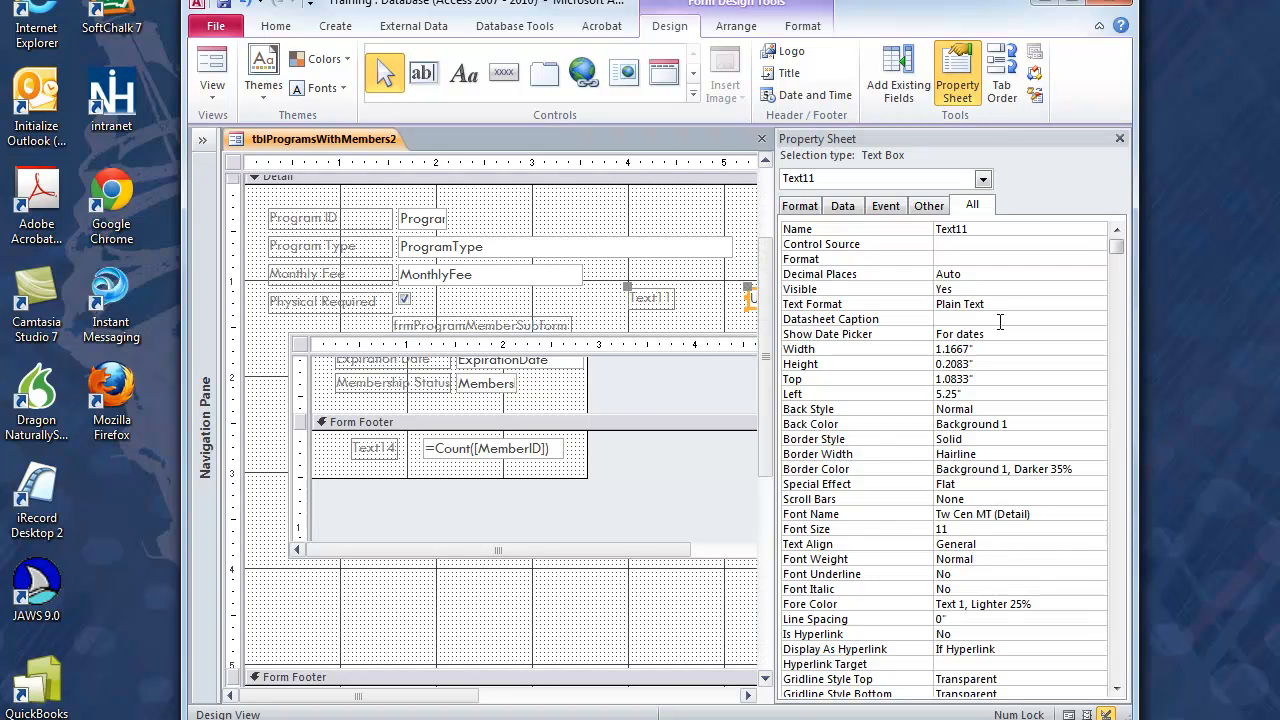
click(1120, 140)
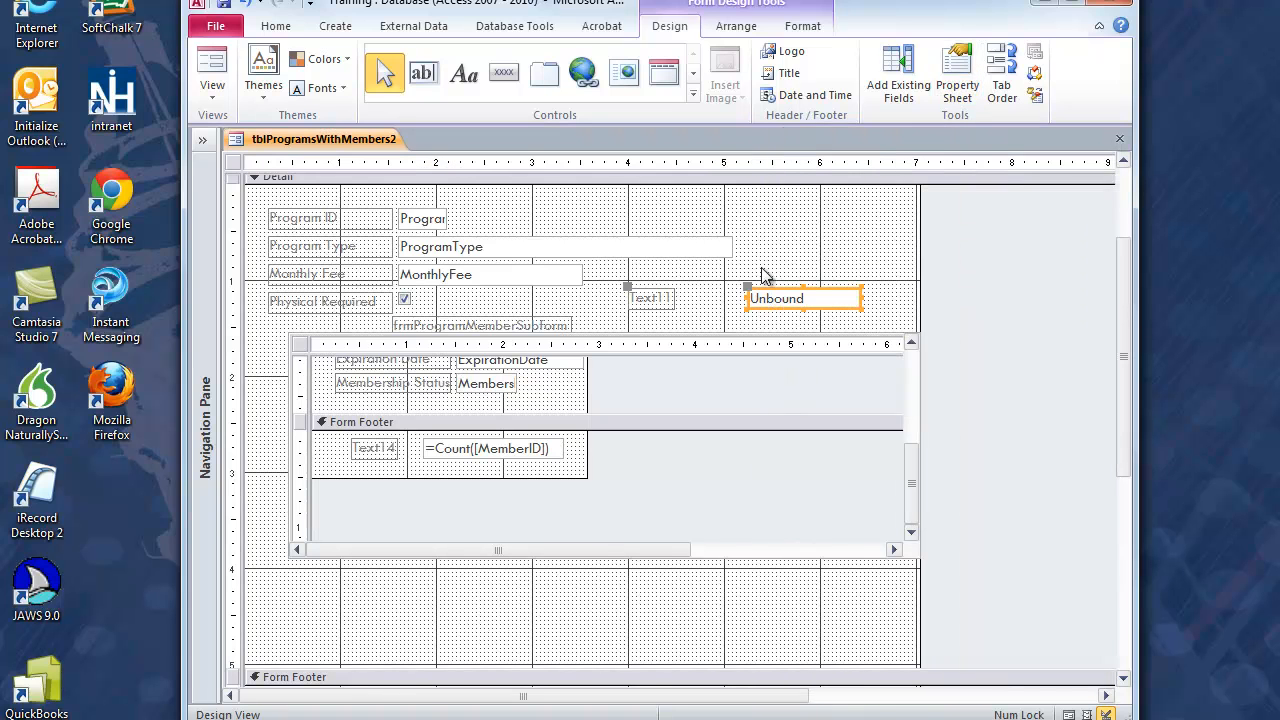
Step: Shift the new main-form text box and its label together beside Physical Required, with the box about 4.1 inches from the form's left edge
drag(748, 290, 592, 288)
click(630, 290)
click(673, 292)
drag(674, 291, 642, 291)
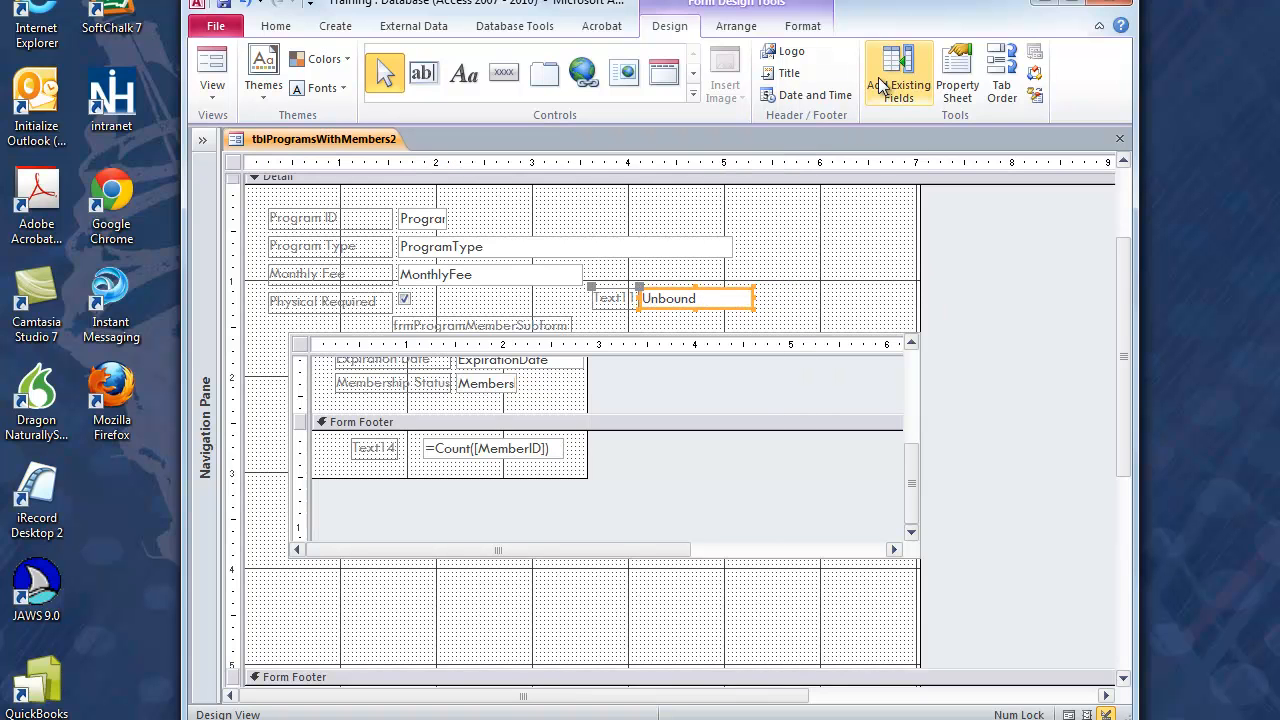
Step: Open the Expression Builder for the main-form text box's Control Source and start the expression with [frmProgramMemberSubform]
click(955, 82)
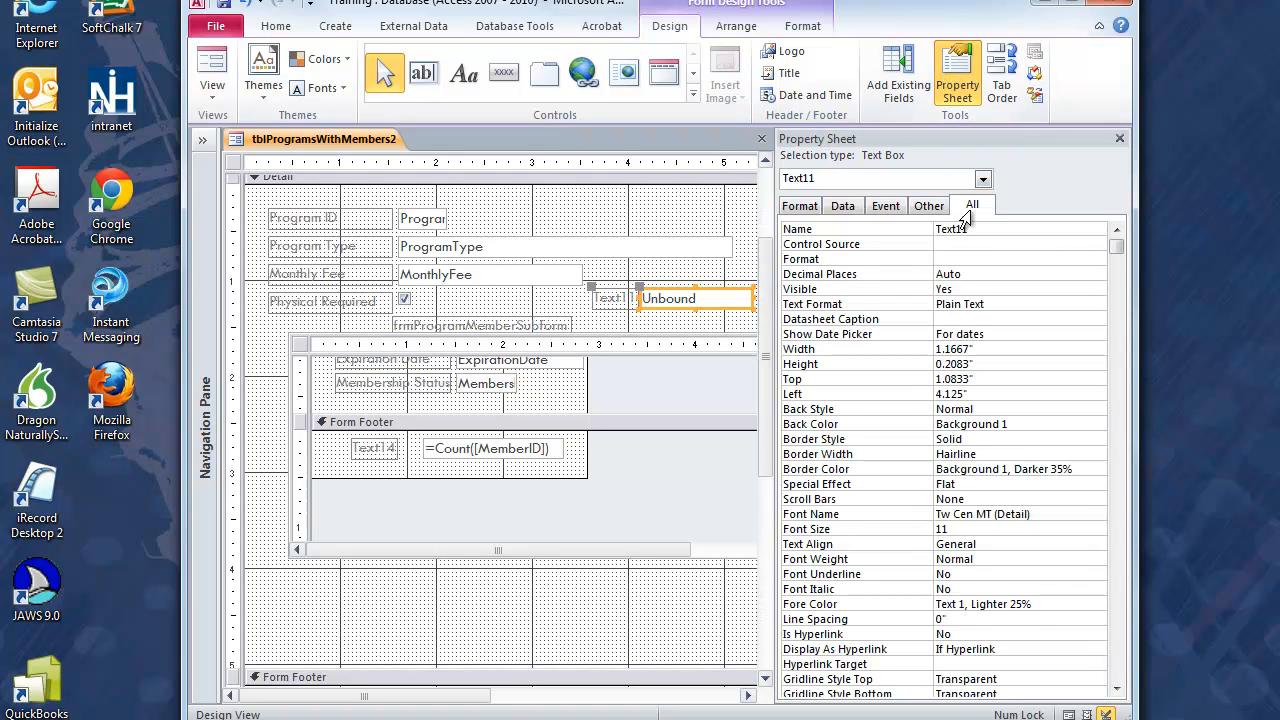
click(951, 246)
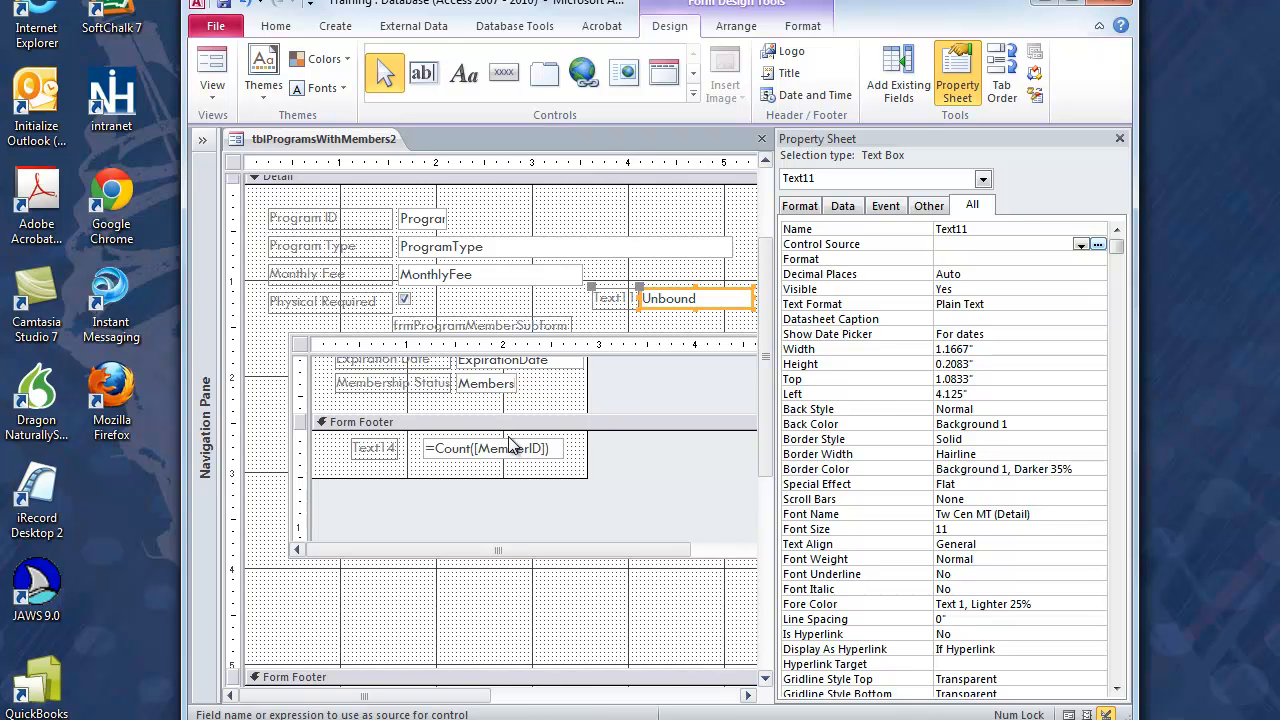
click(1098, 247)
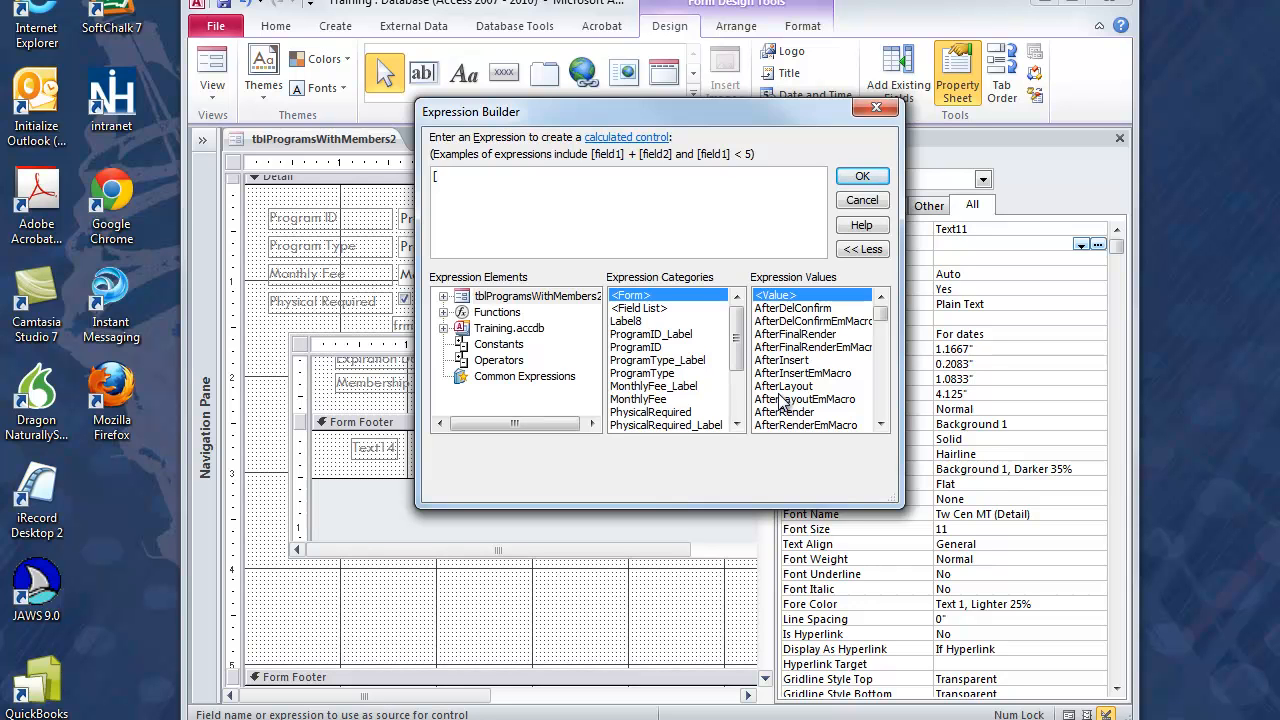
text(fro)
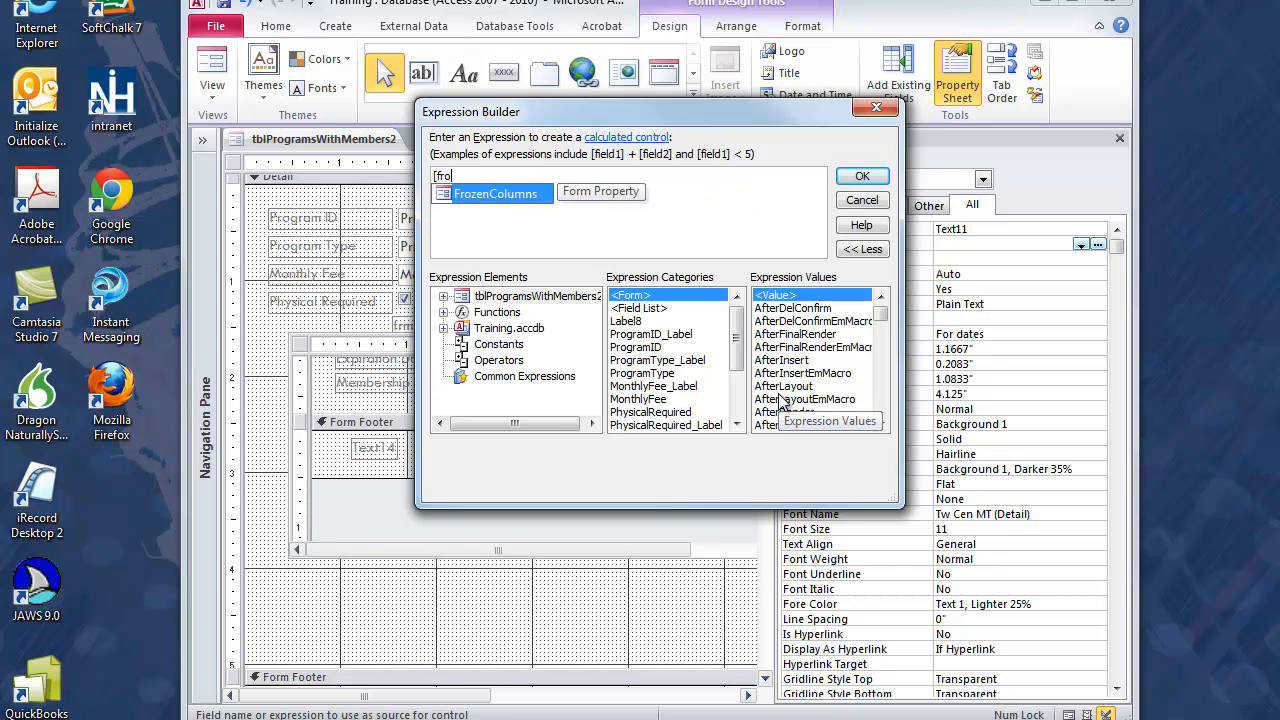
key(BackSpace)
key(BackSpace)
text(rm)
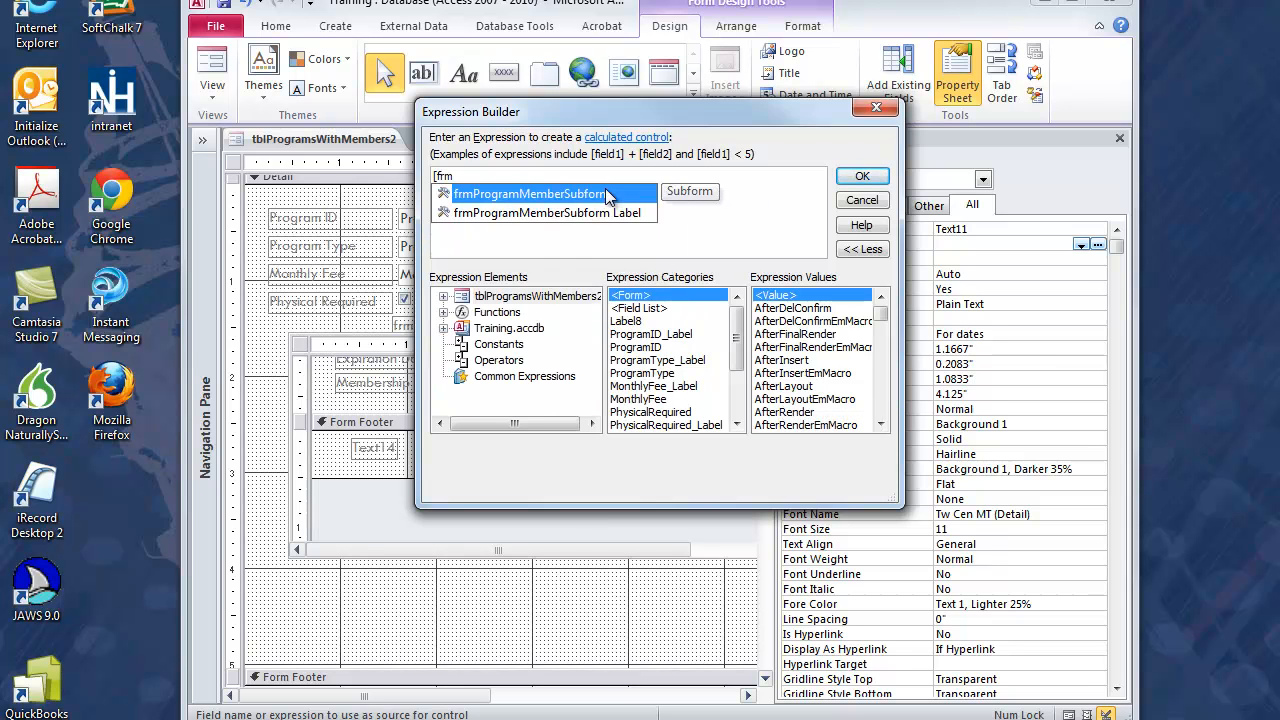
double_click(533, 194)
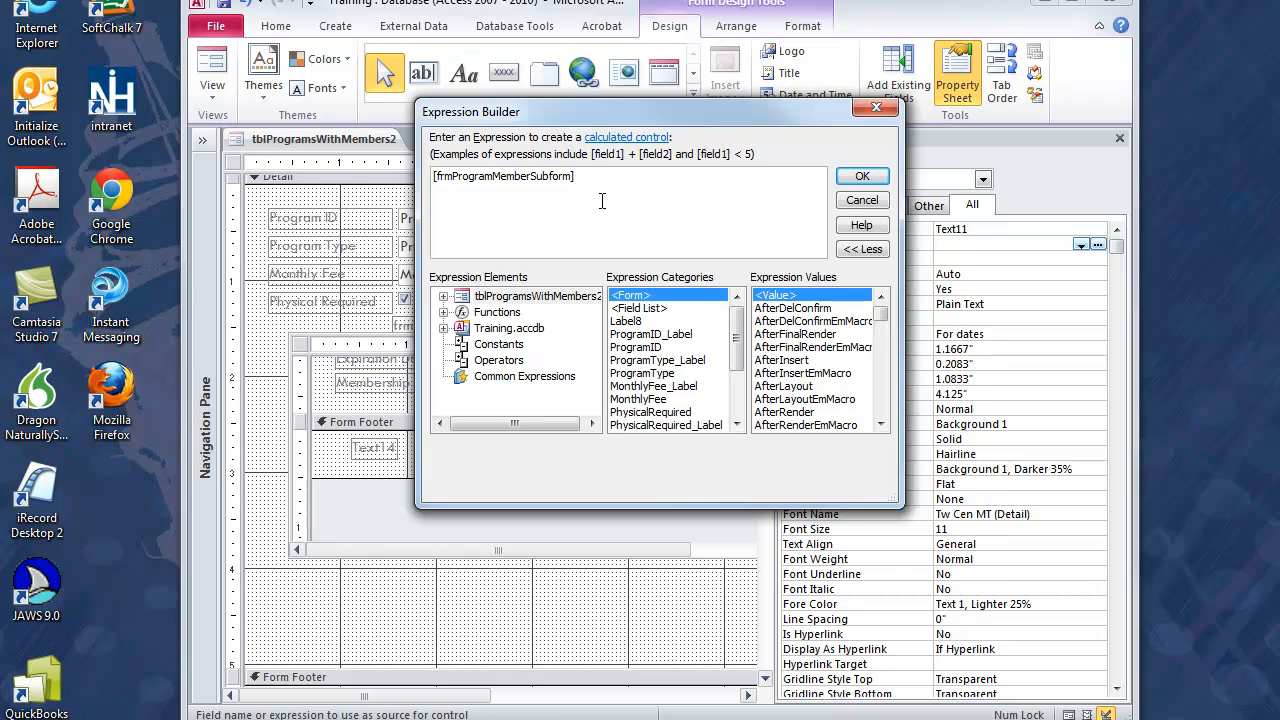
Step: Complete the Control Source expression as [frmProgramMemberSubform].[Form]![txtMemberNumCount] and close the text box's properties
text(.)
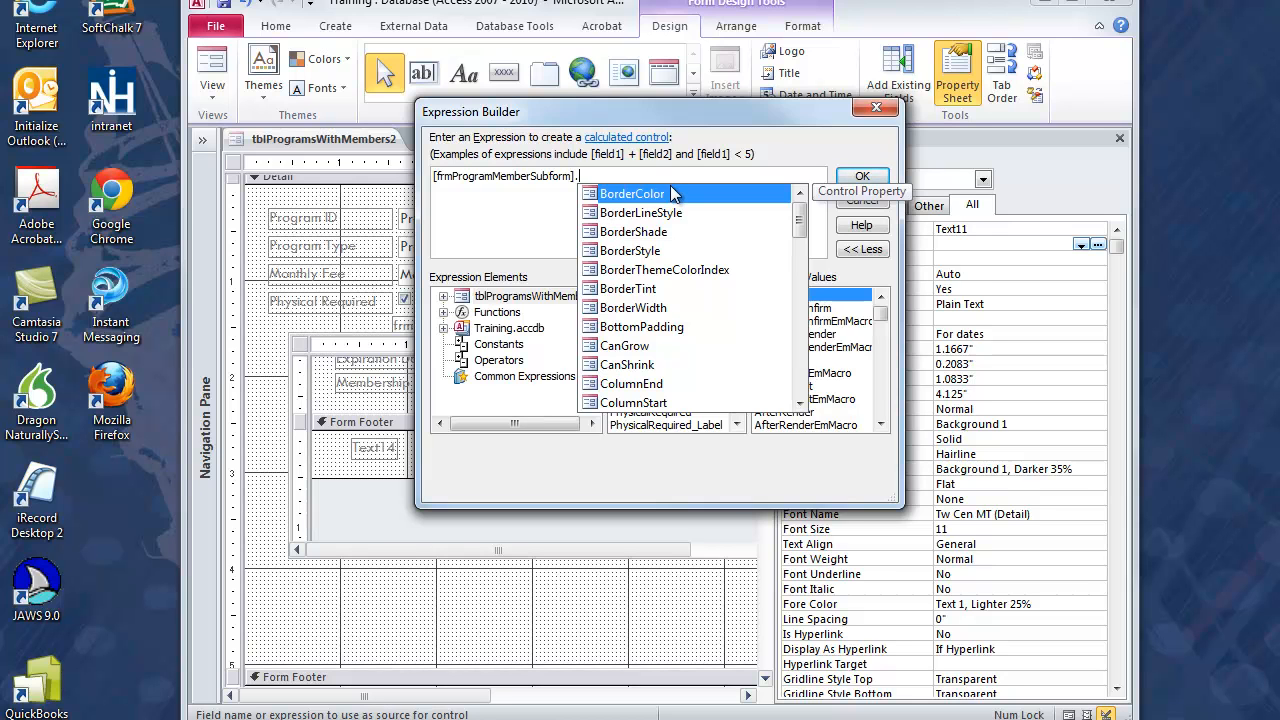
text([Form])
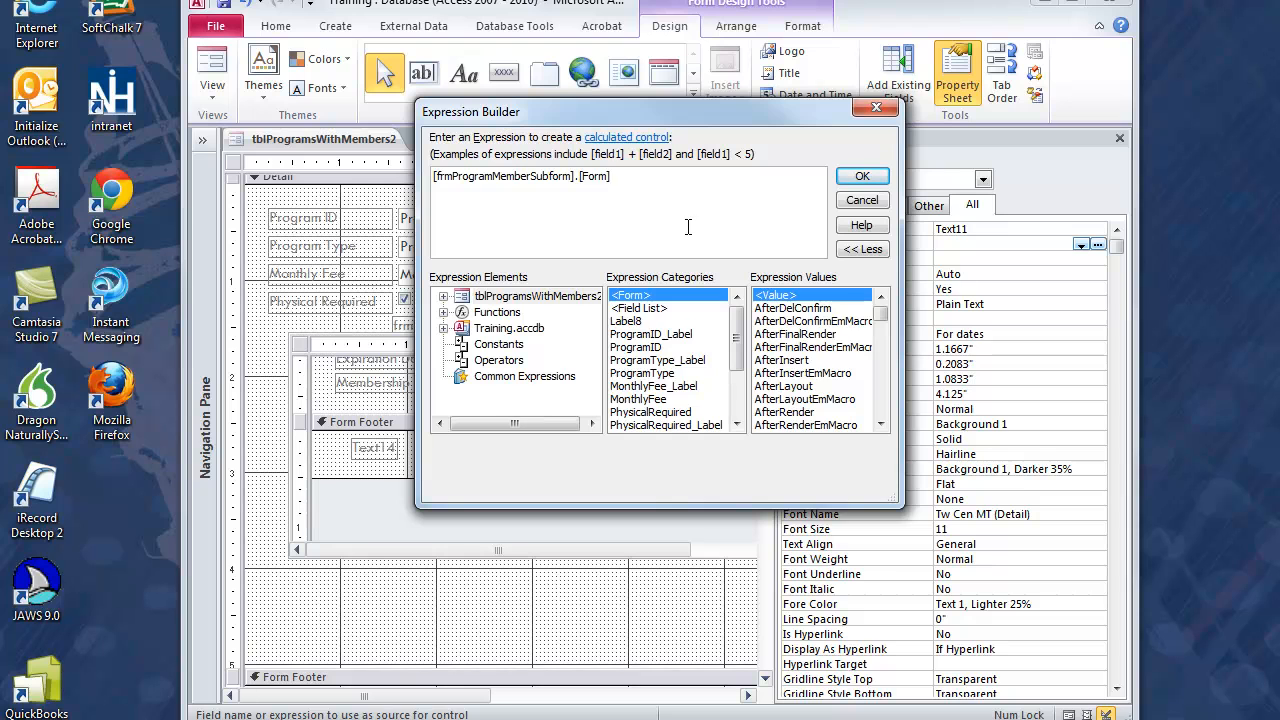
text(![)
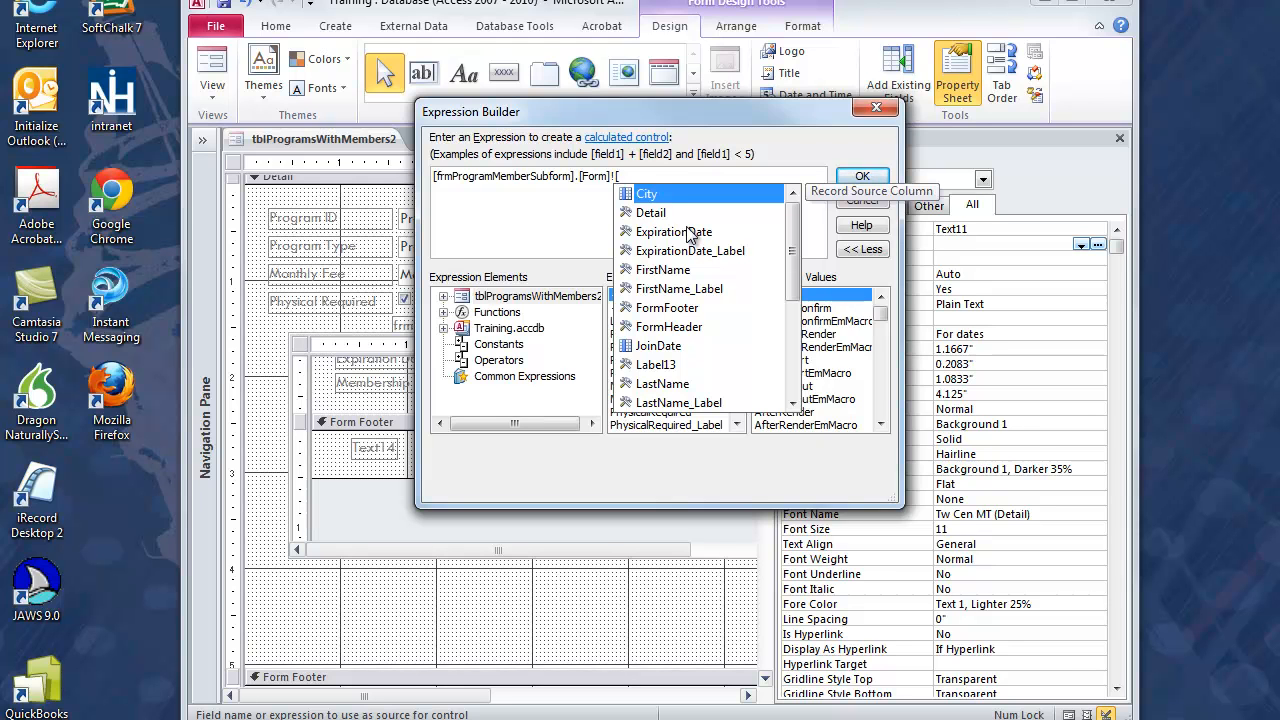
drag(792, 235, 798, 350)
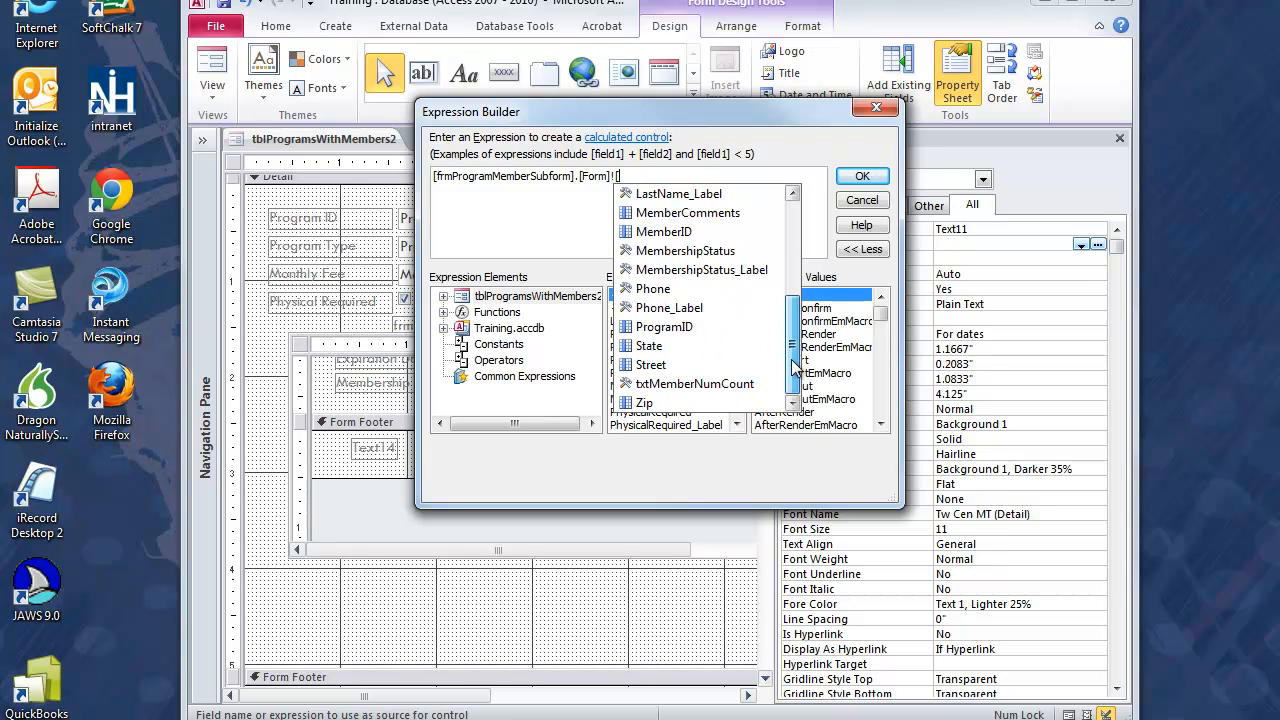
double_click(744, 386)
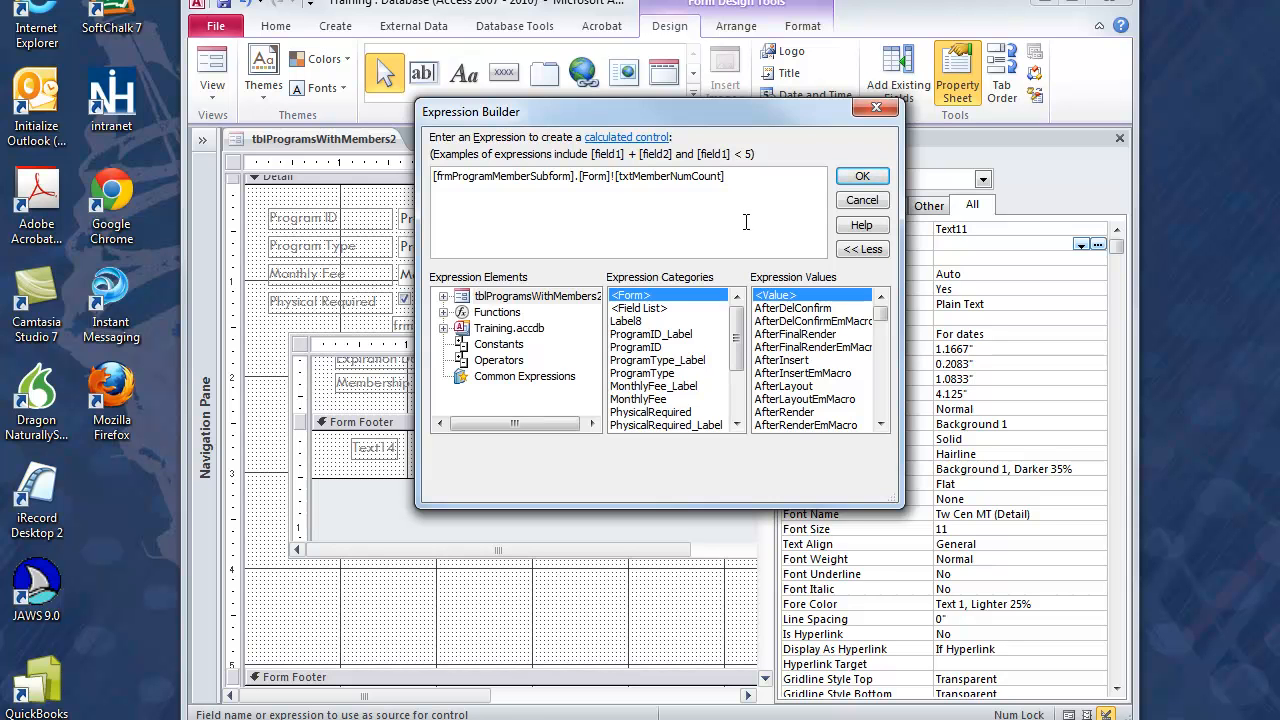
click(874, 178)
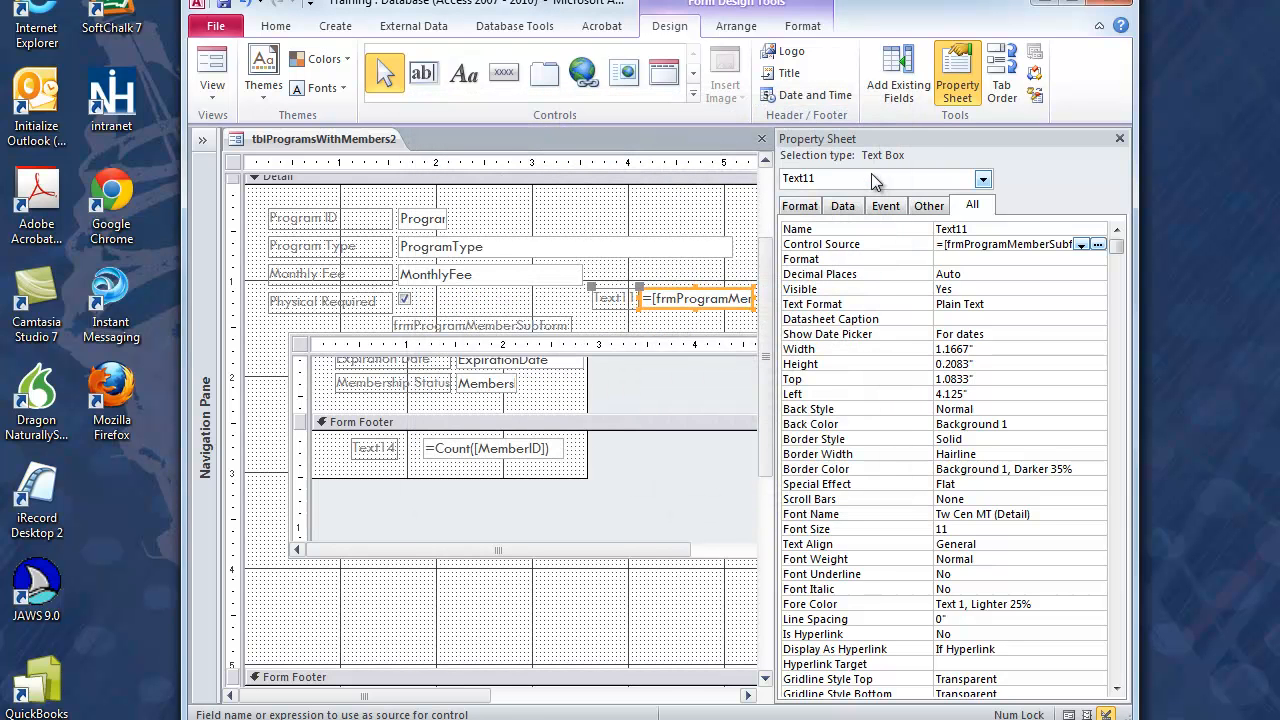
click(1120, 138)
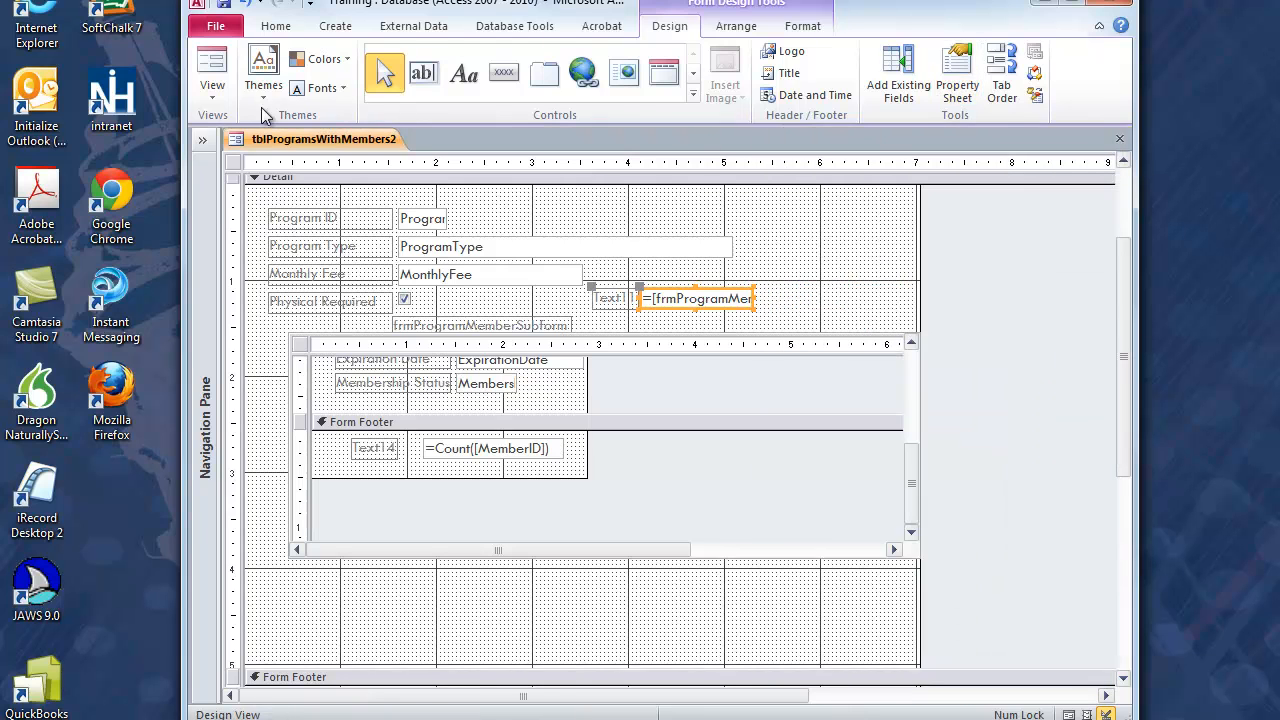
Step: Check the main form's new text box in Form View and return to Design View
click(212, 70)
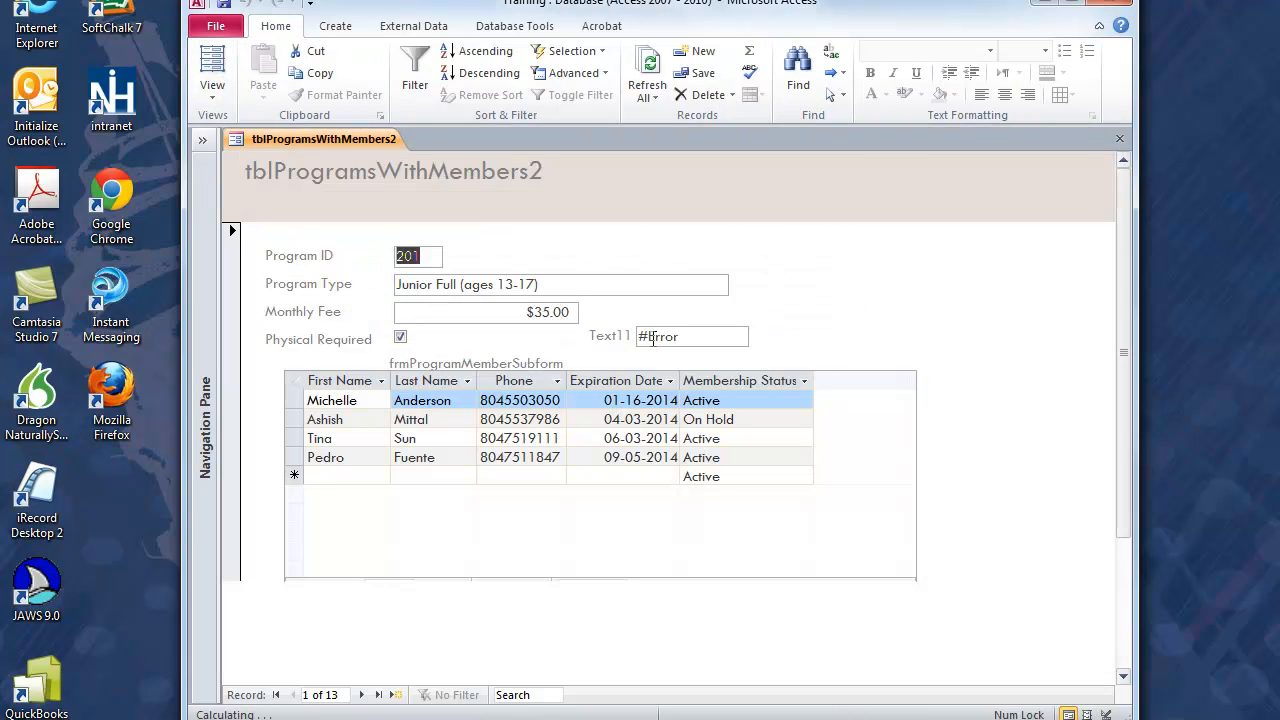
click(209, 89)
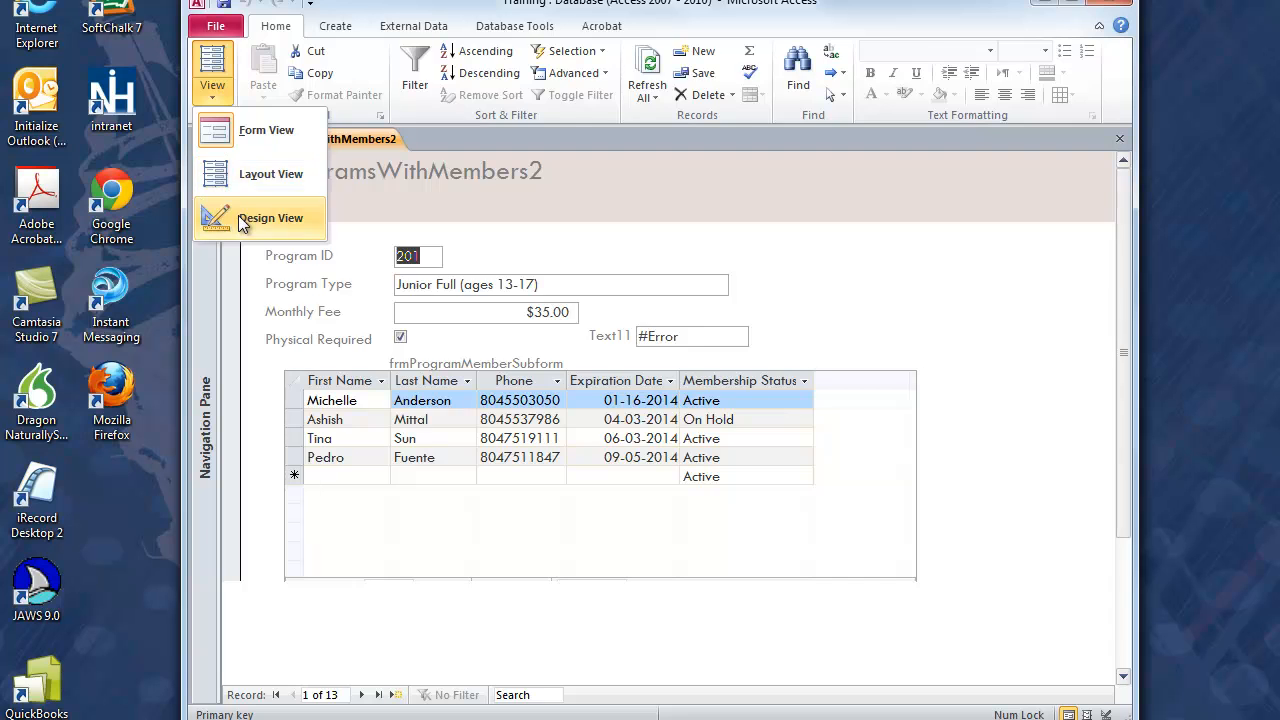
click(265, 218)
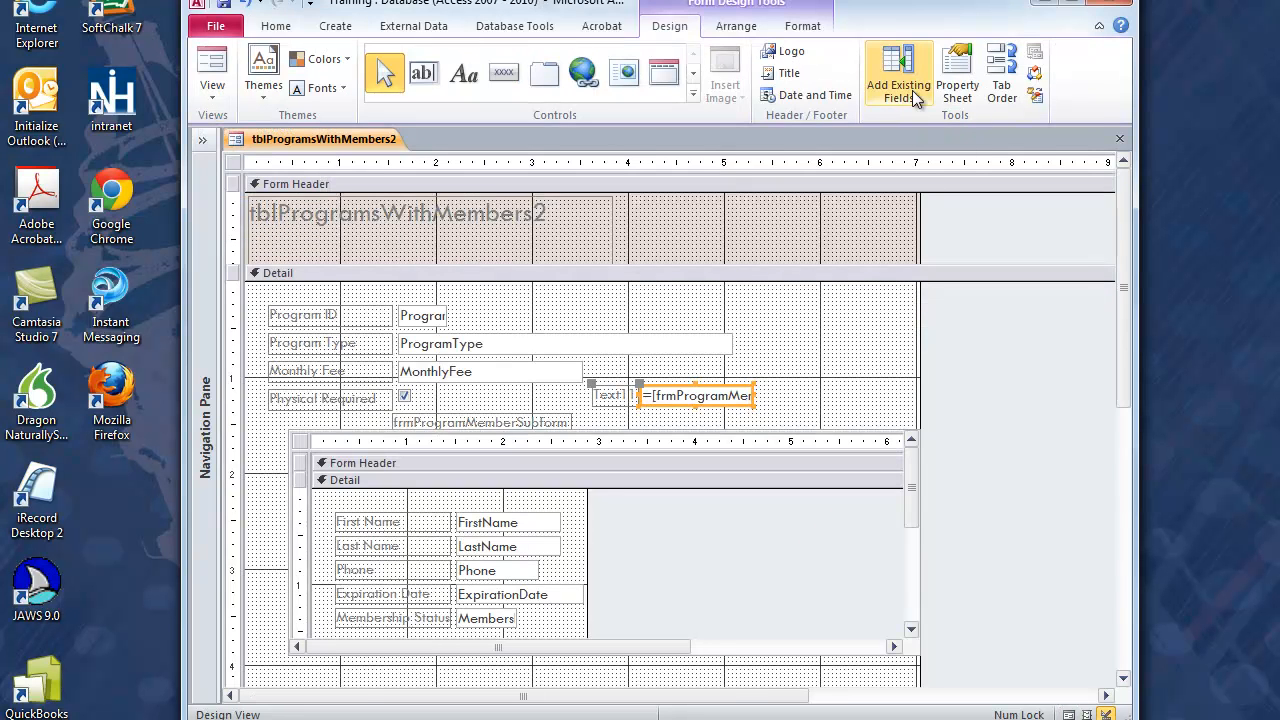
Step: Correct the control name in the main-form text box's Control Source expression so it reads [frmProgramMemberSubform].[Form]![txtMbrNumCount]
click(945, 88)
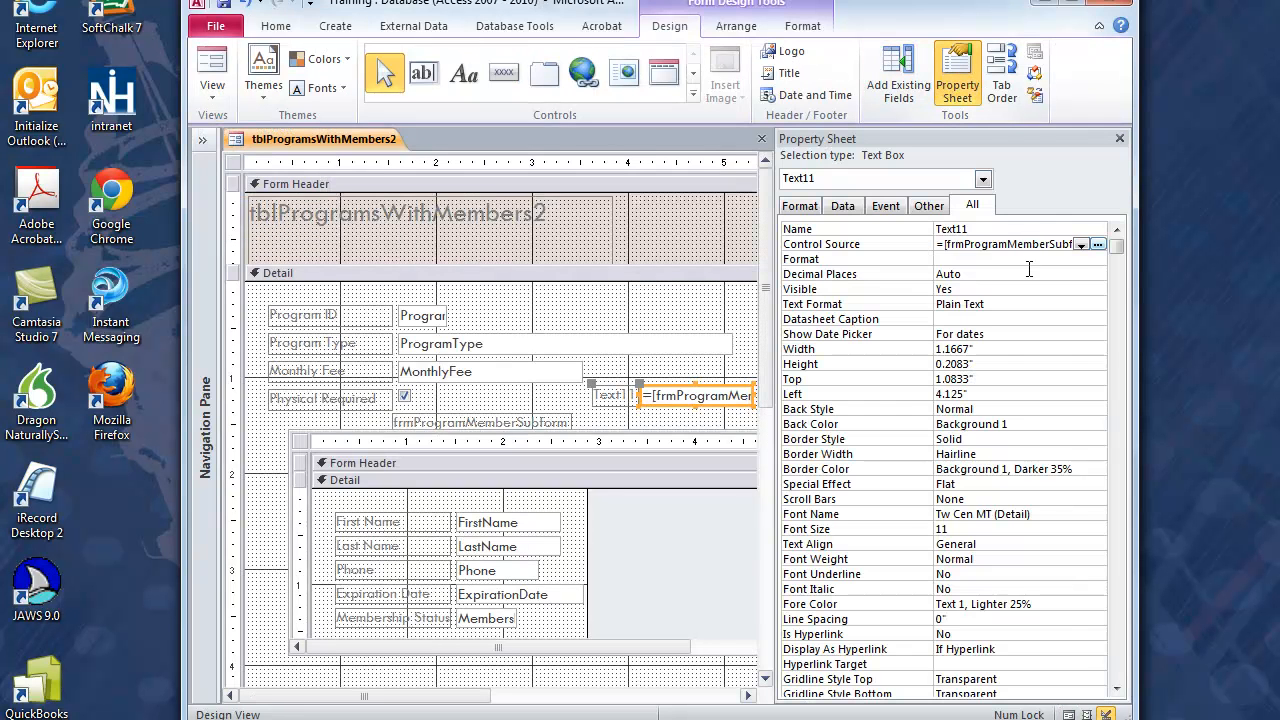
click(1096, 245)
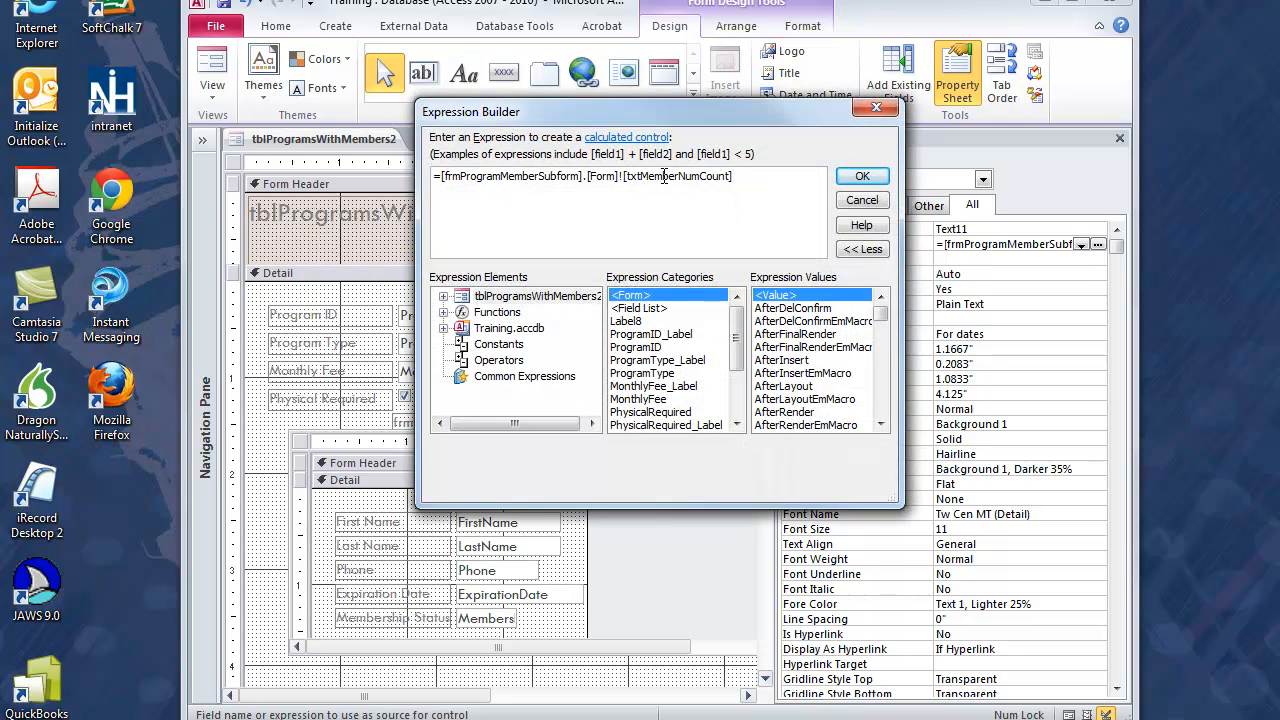
key(BackSpace)
key(BackSpace)
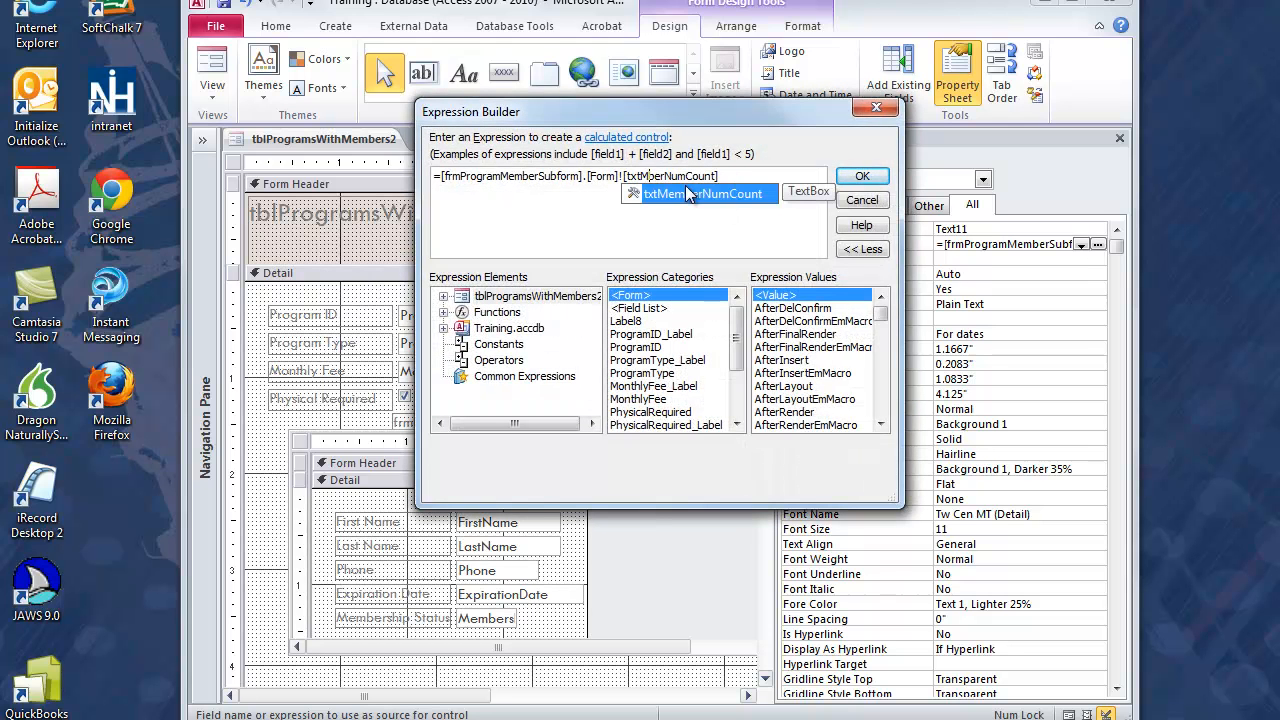
key(Right)
key(Delete)
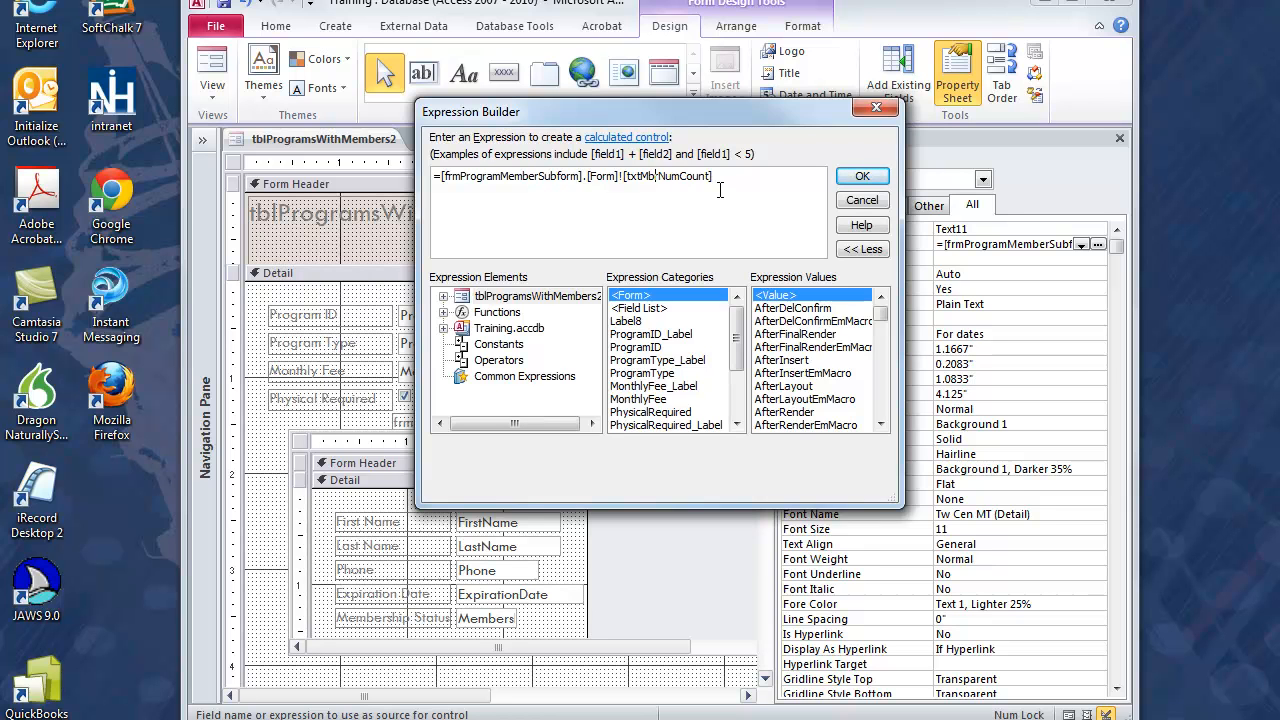
click(858, 178)
Step: Check the member count text box in Form View with the corrected expression, and return to Design View
click(201, 62)
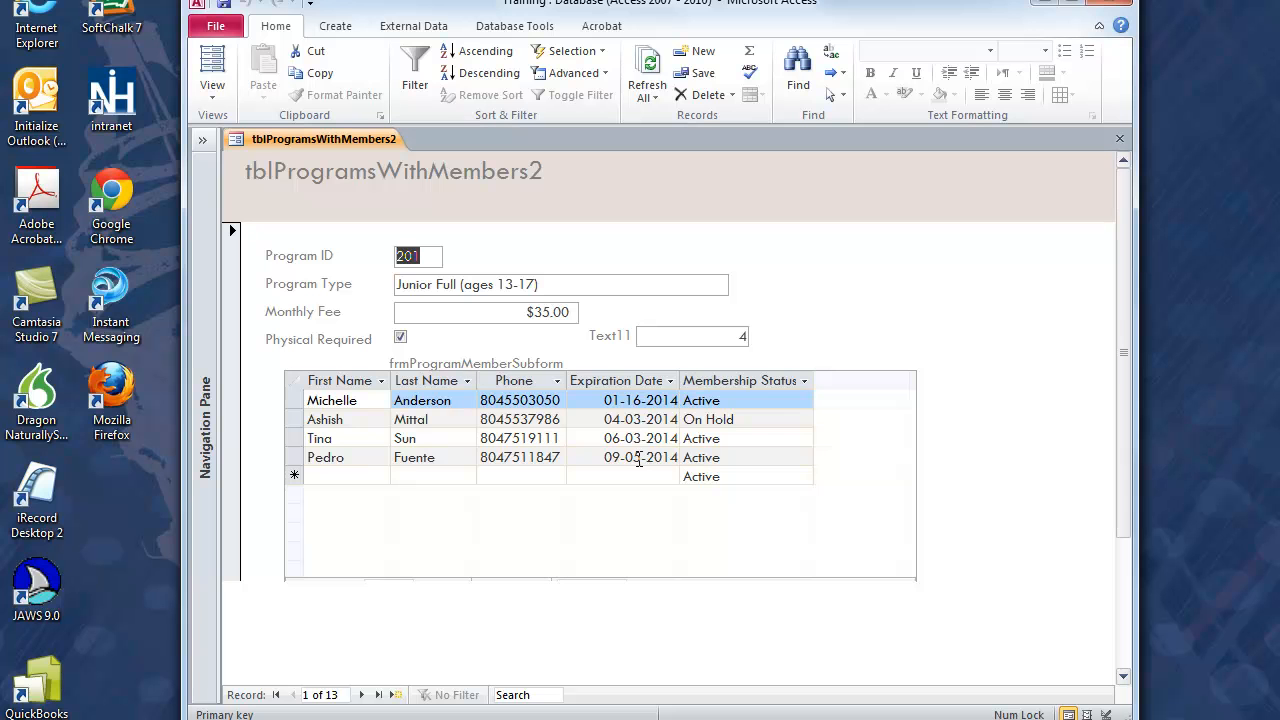
click(212, 88)
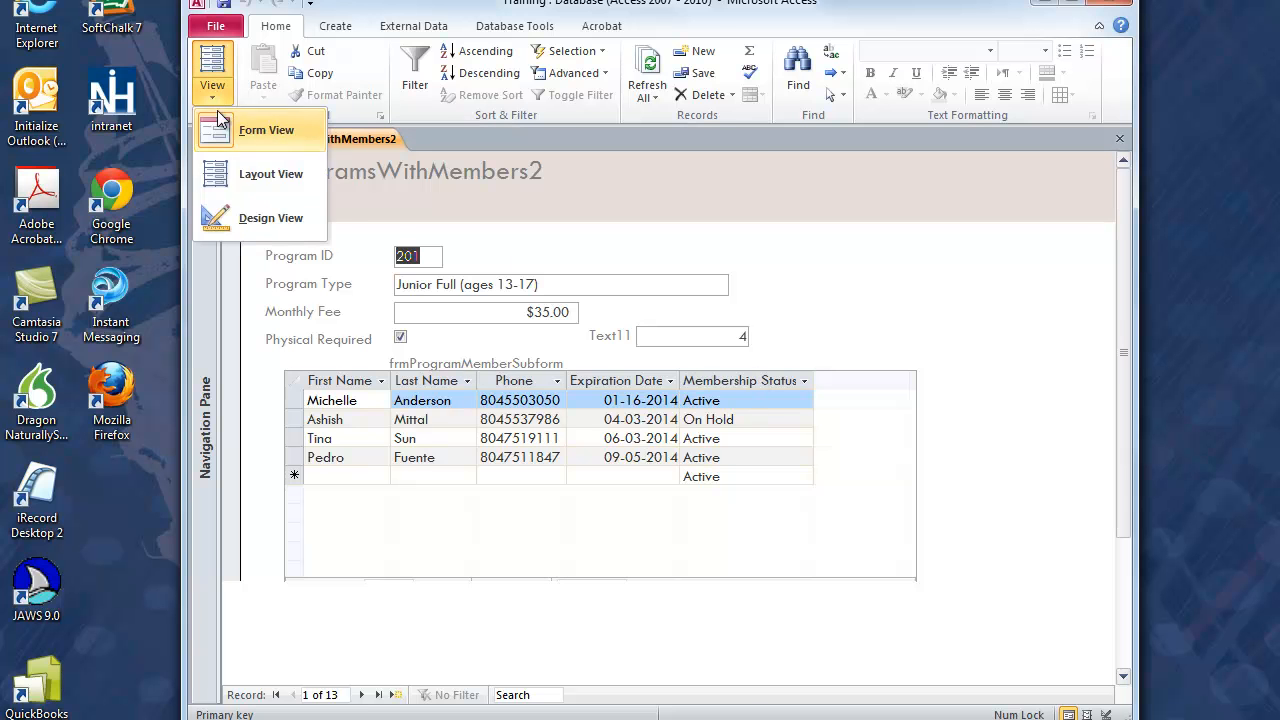
click(220, 218)
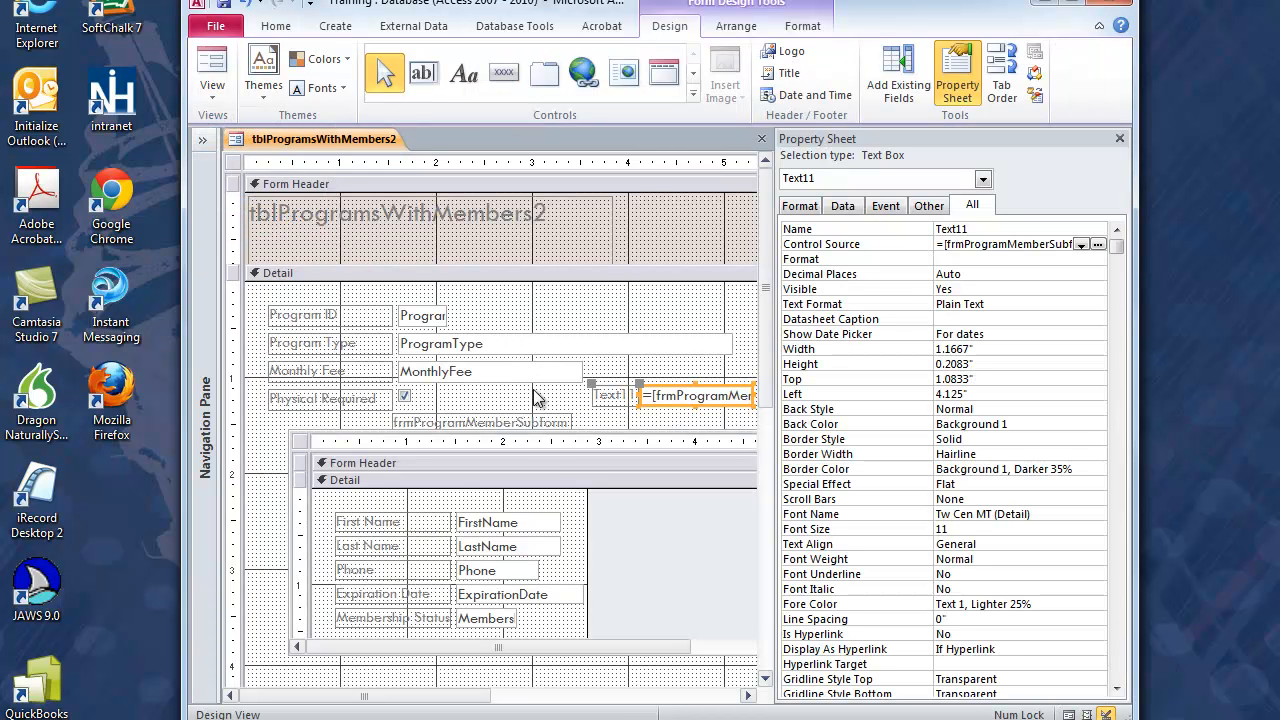
Step: Examine the Name and Control Source properties of the count text box in the subform's Form Footer
scroll(571, 621, down, 3)
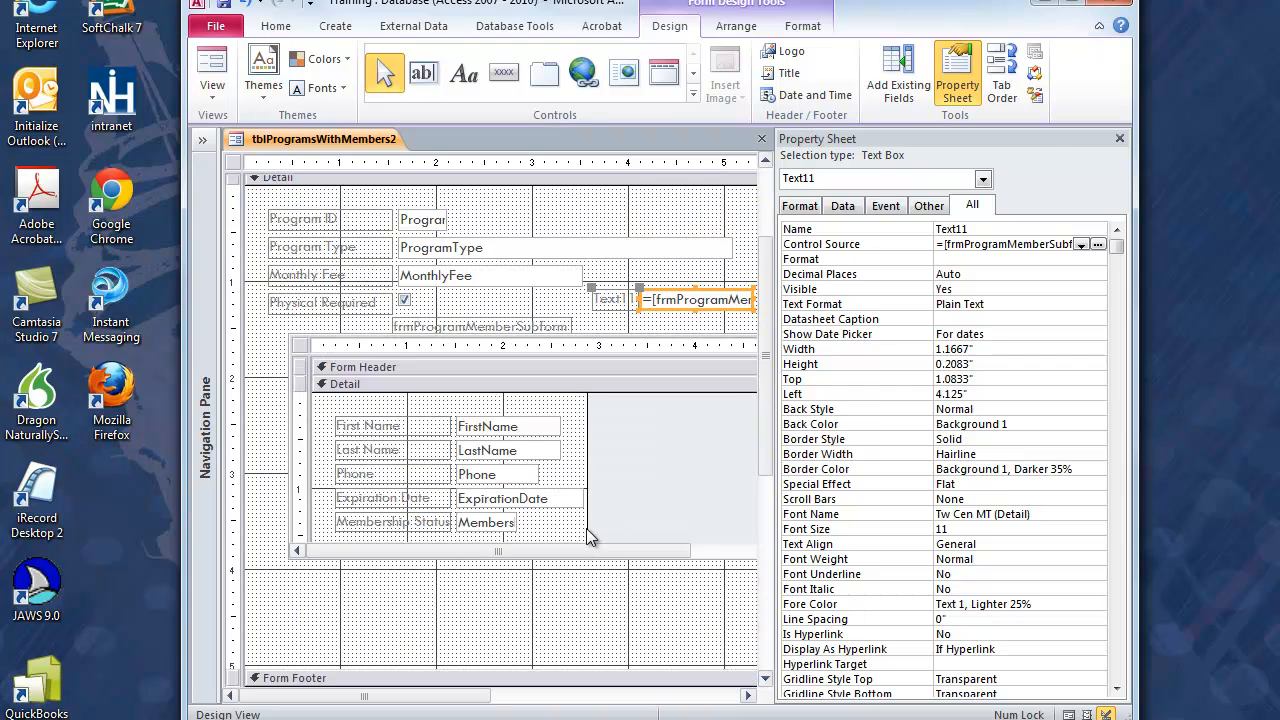
click(1117, 137)
drag(907, 403, 911, 484)
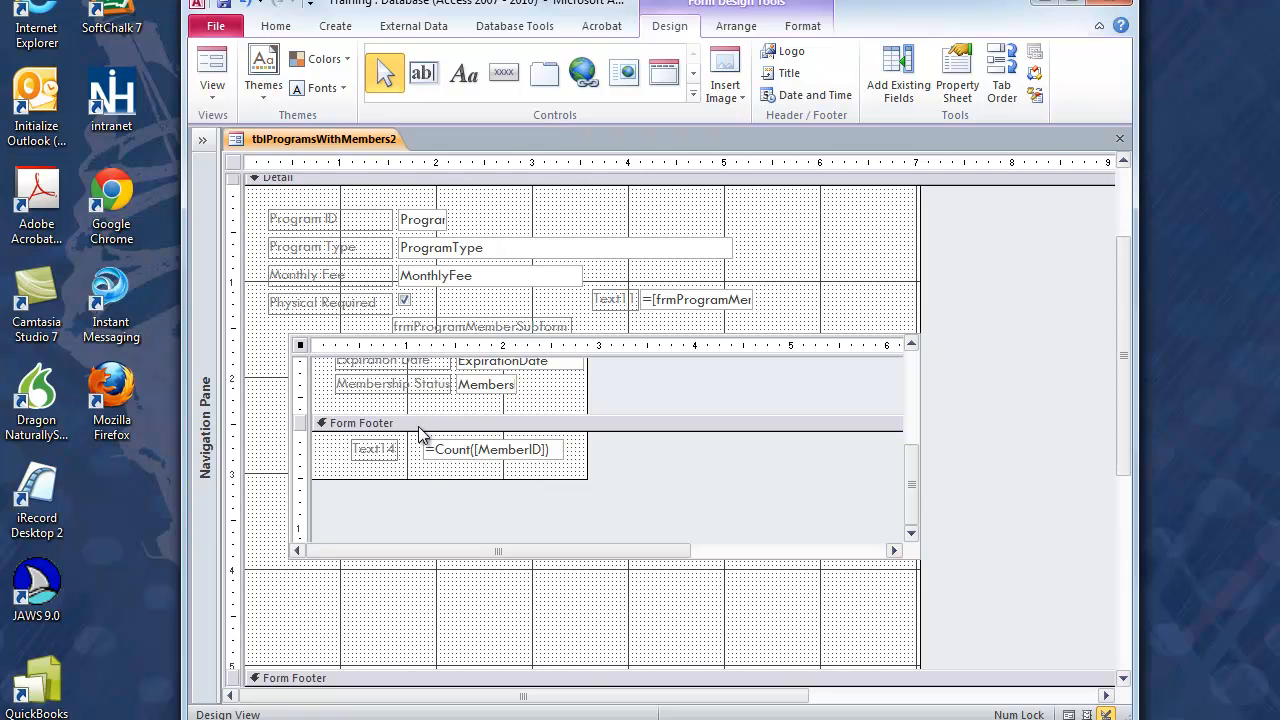
click(480, 465)
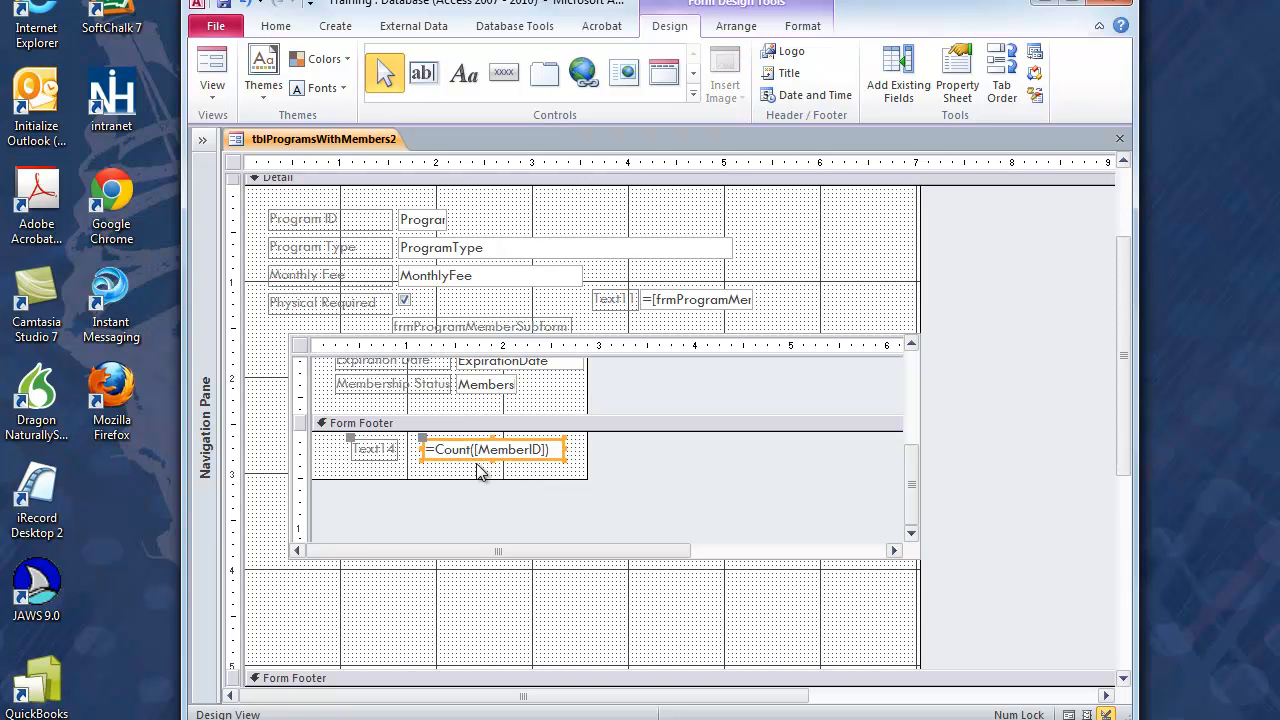
scroll(505, 462, up, 3)
scroll(540, 455, down, 4)
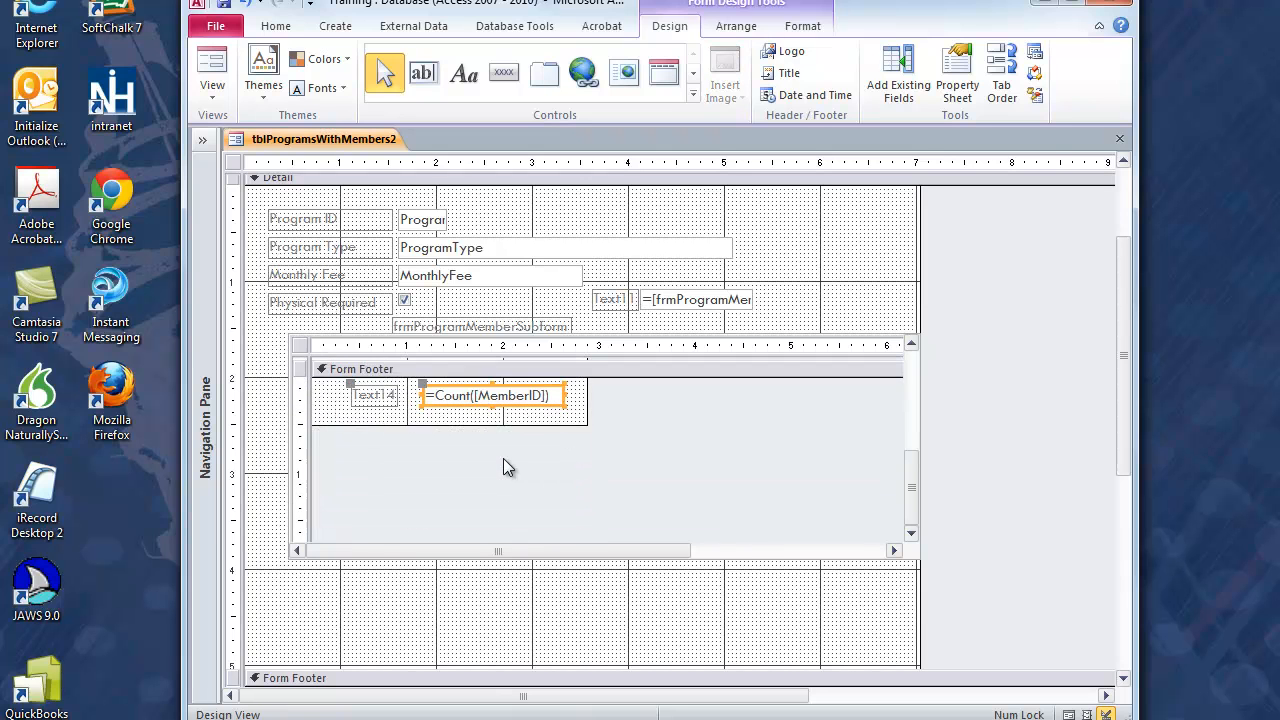
click(957, 75)
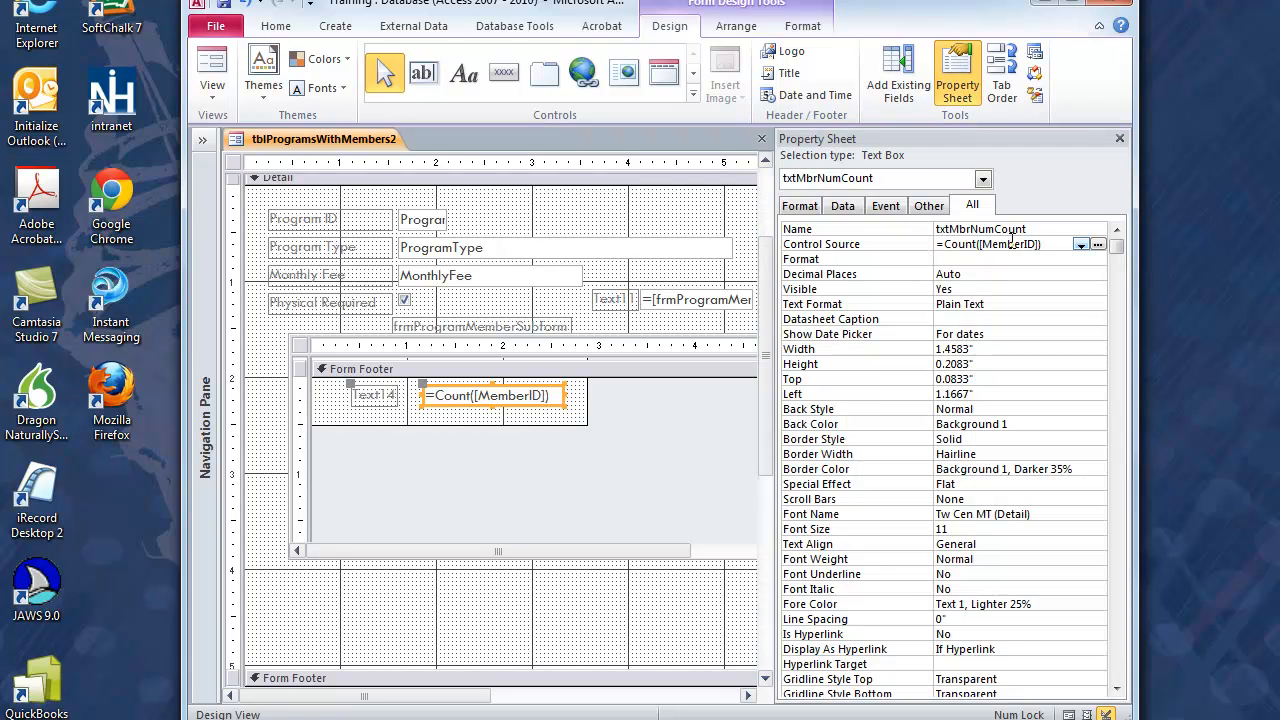
click(1119, 139)
Step: Review the Control Source expression of the main-form count text box and display the form in Form View
click(706, 396)
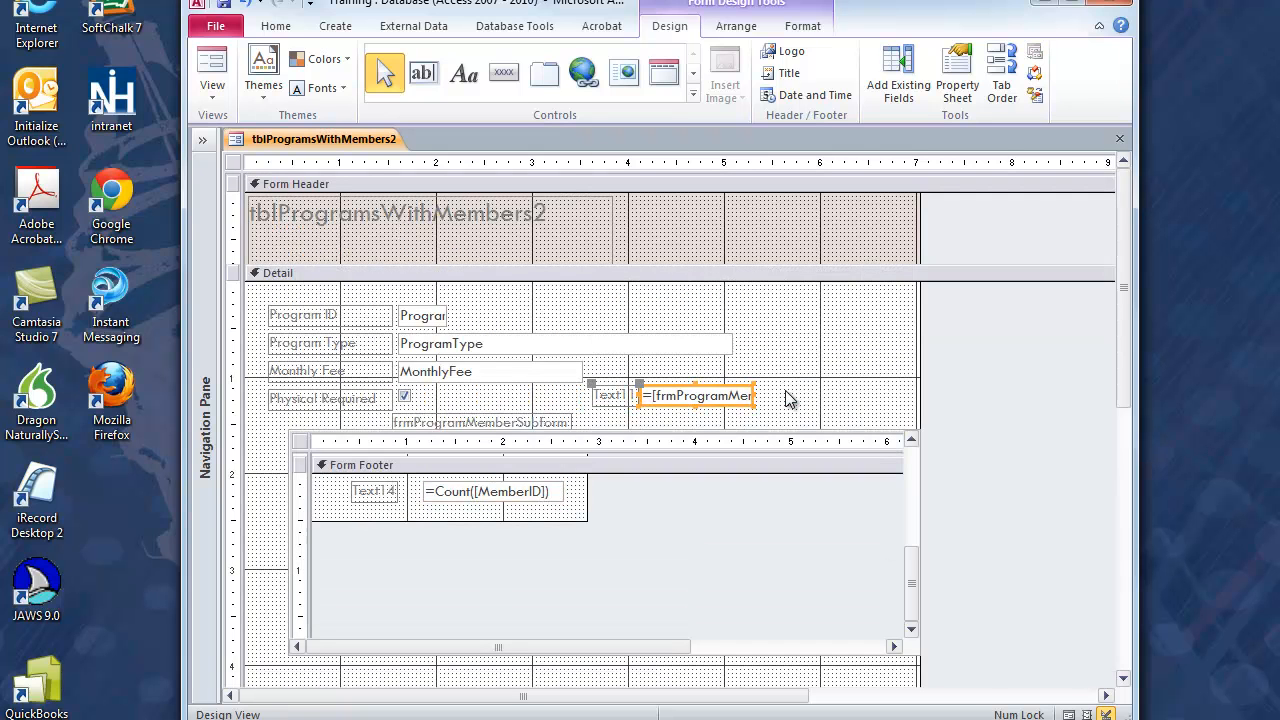
click(957, 75)
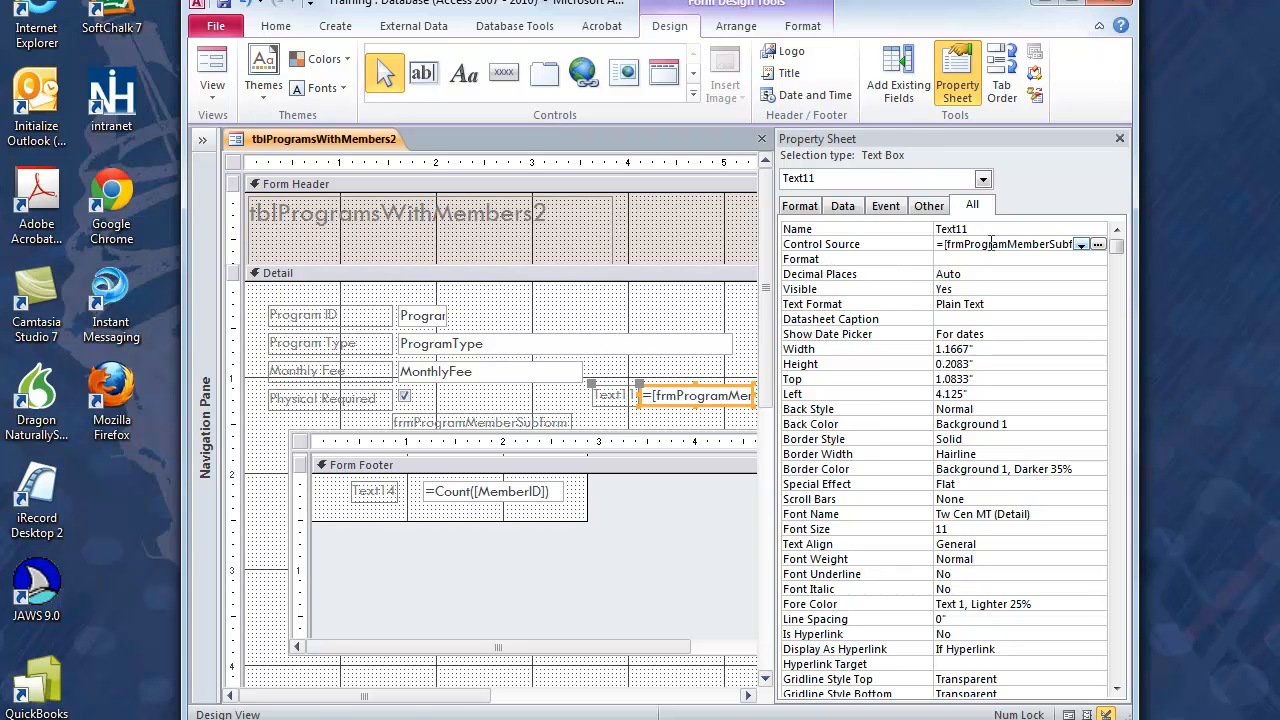
click(1098, 244)
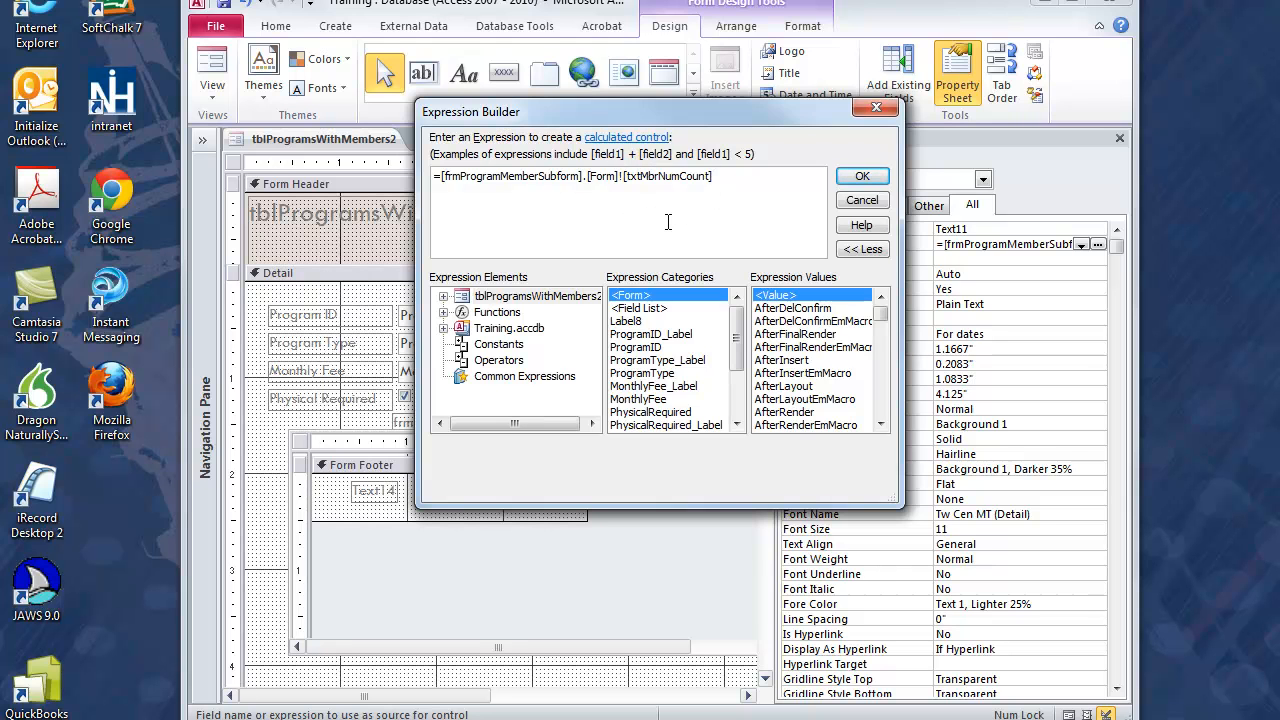
click(858, 177)
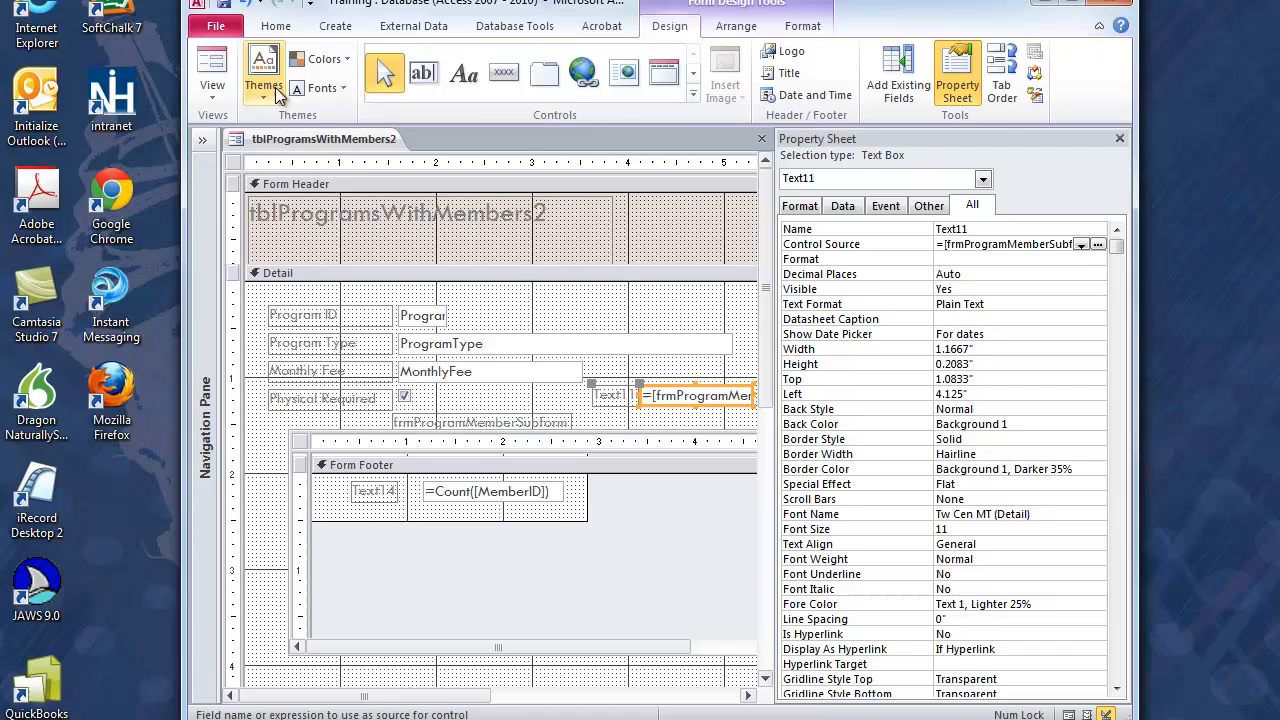
click(210, 62)
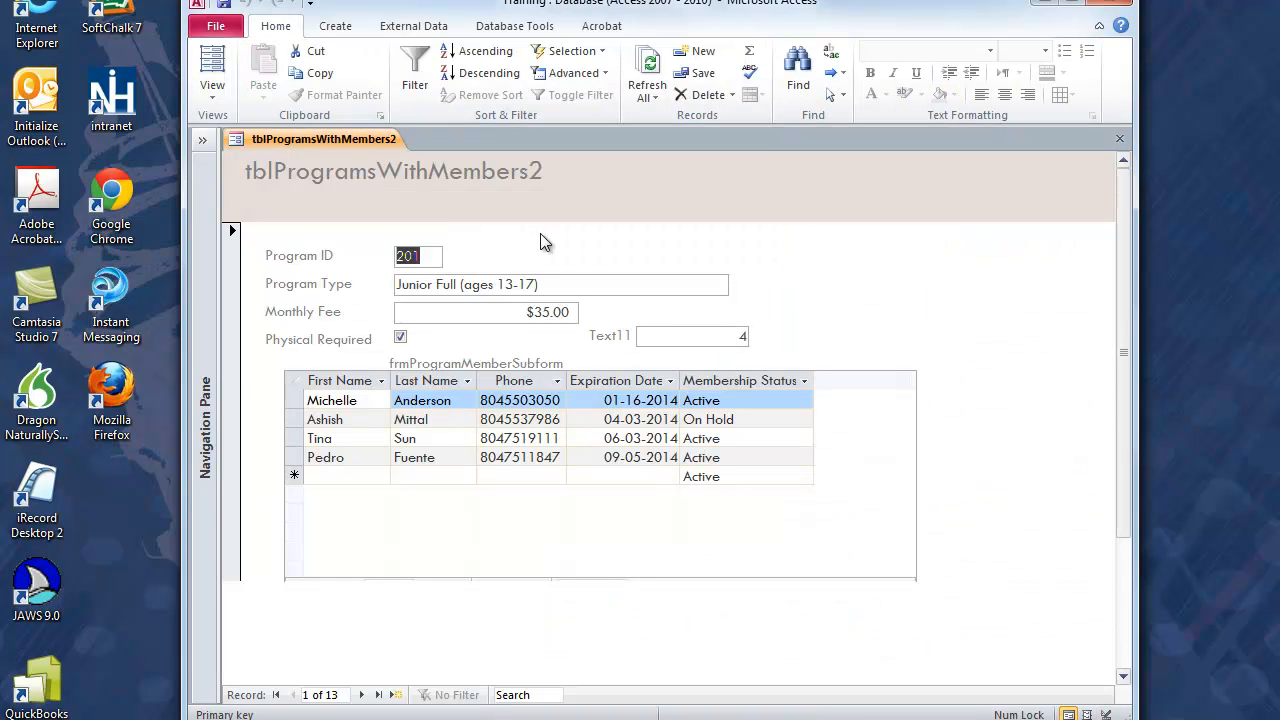